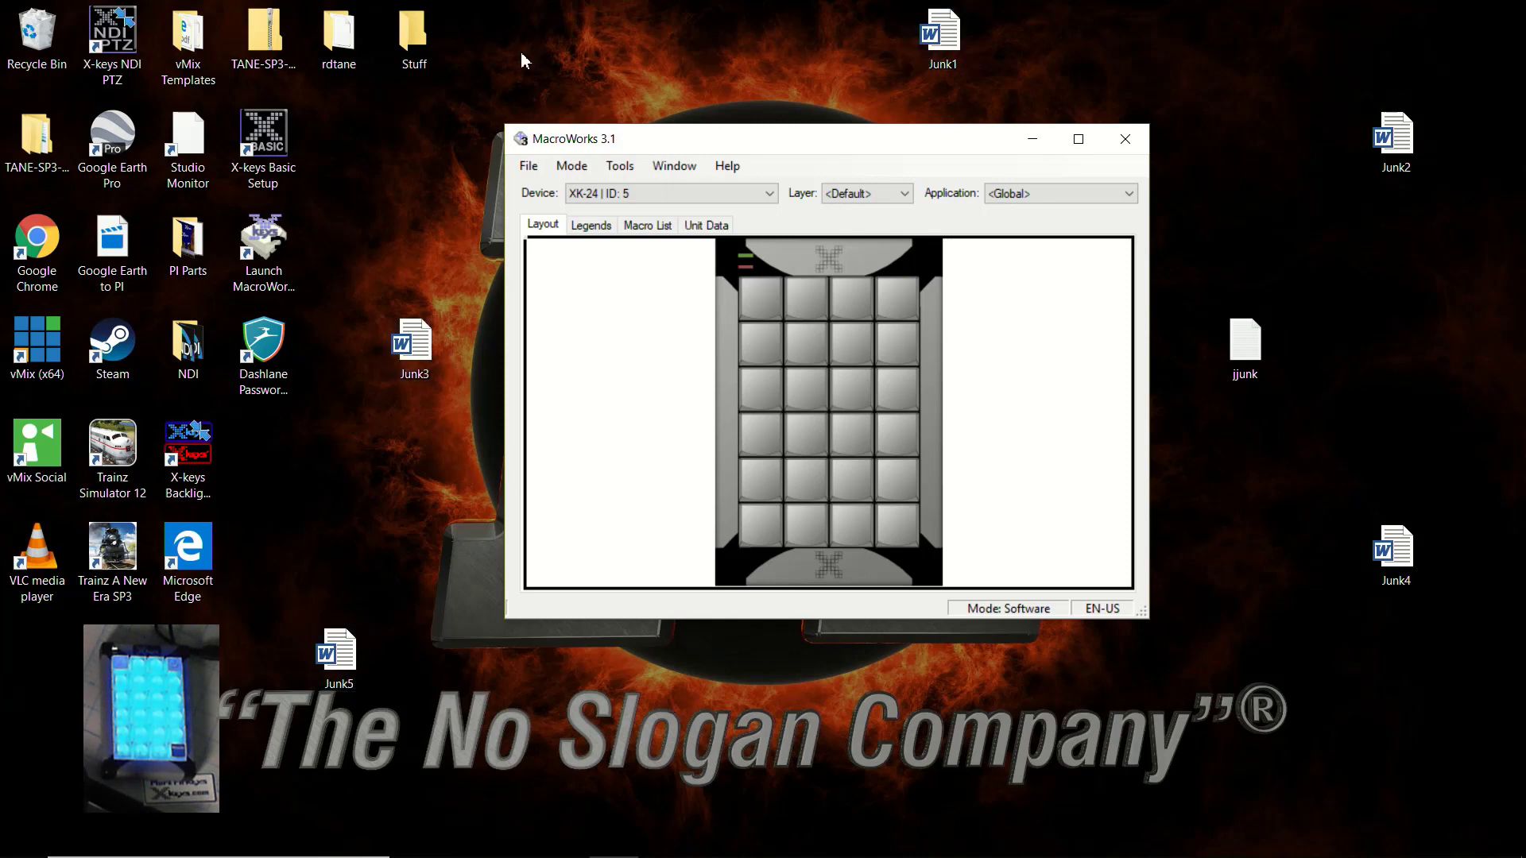
Step: Drag the Junk1 desktop file onto the Stuff folder as a demonstration
{"action": "left_click", "coordinate": [950, 50]}
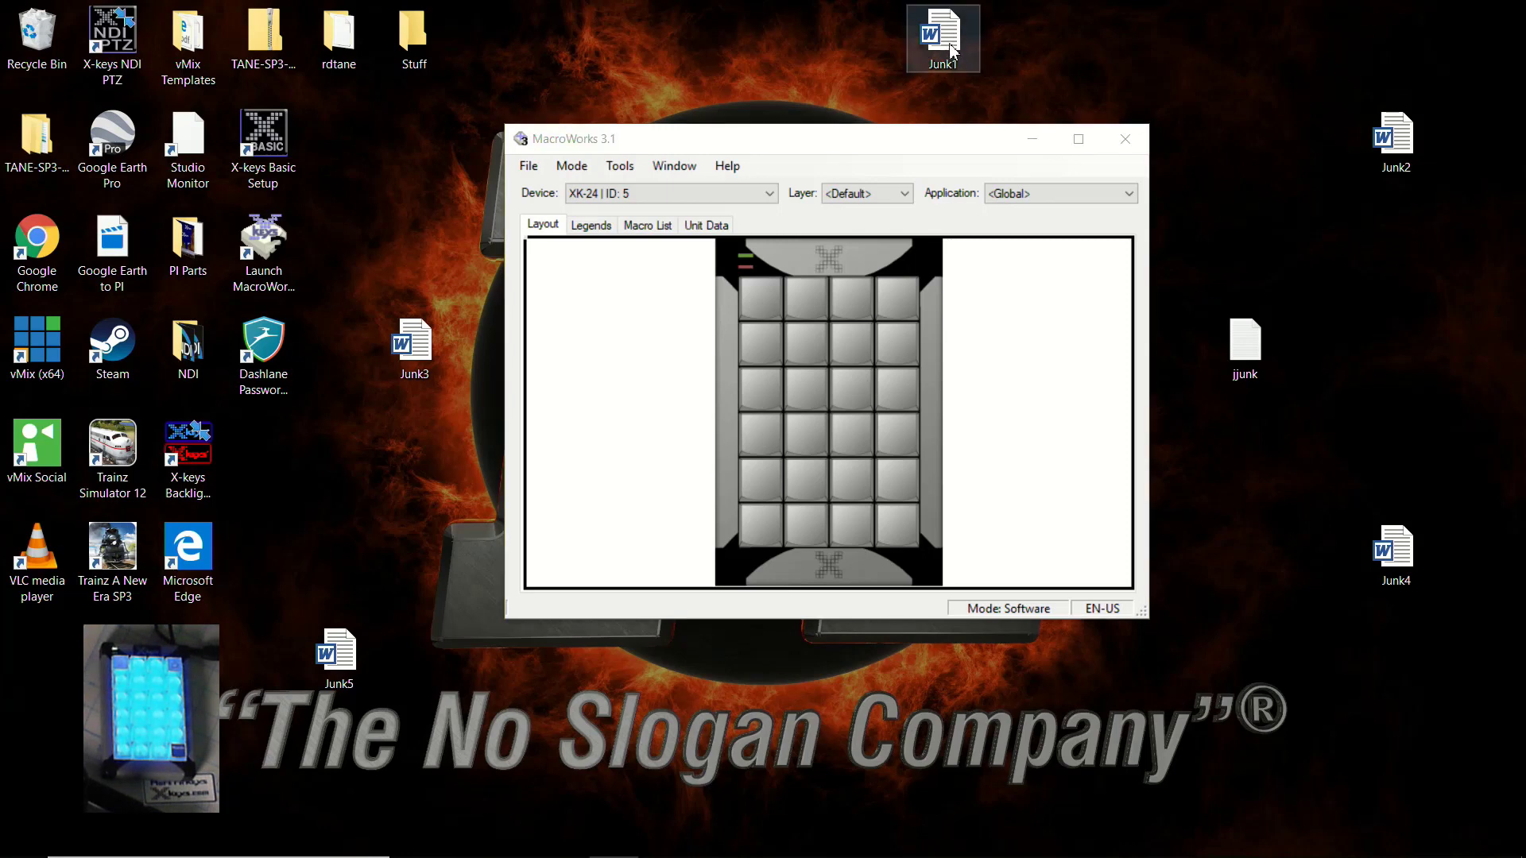
{"action": "mouse_move", "coordinate": [950, 50]}
{"action": "left_mouse_down"}
{"action": "mouse_move", "coordinate": [426, 48]}
{"action": "mouse_move", "coordinate": [950, 67]}
{"action": "left_mouse_up"}
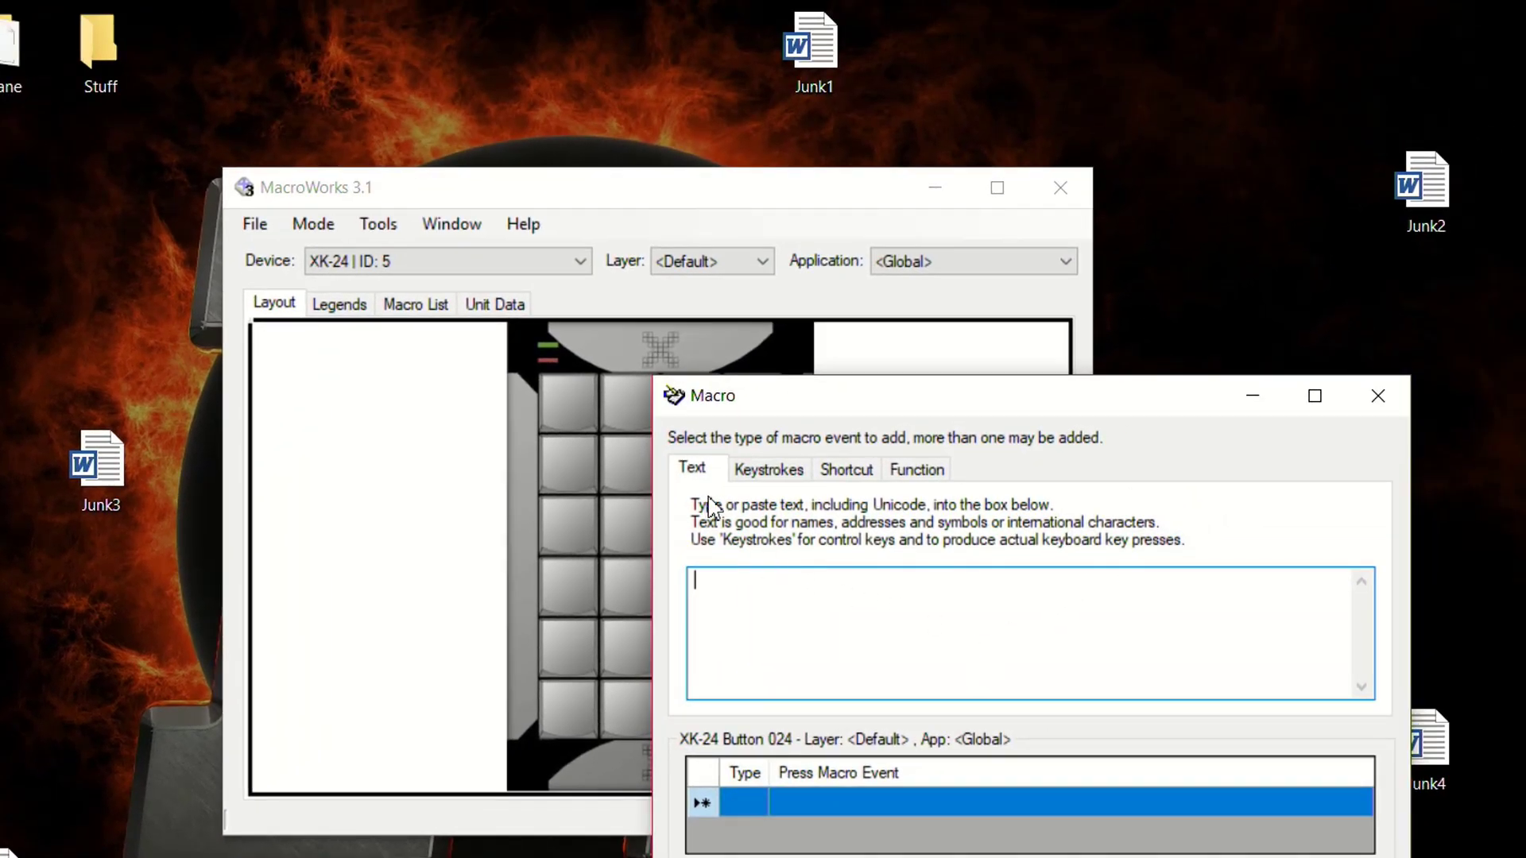
Step: Add Mouse Left Down, then Mouse Move Absolute, to button 024's press macro
{"action": "left_click", "coordinate": [926, 477]}
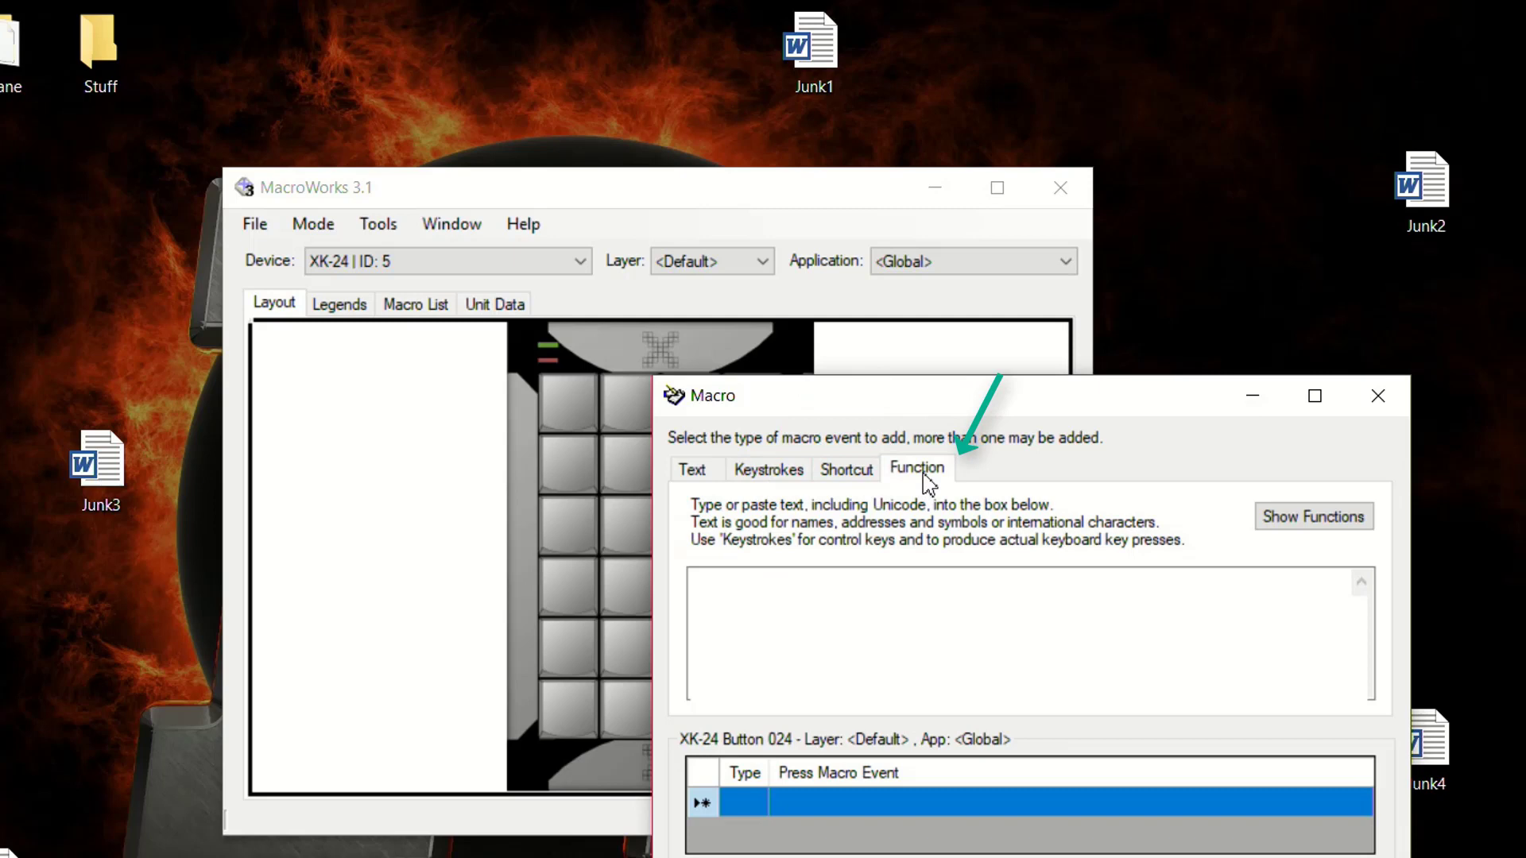
{"action": "left_click", "coordinate": [1314, 524]}
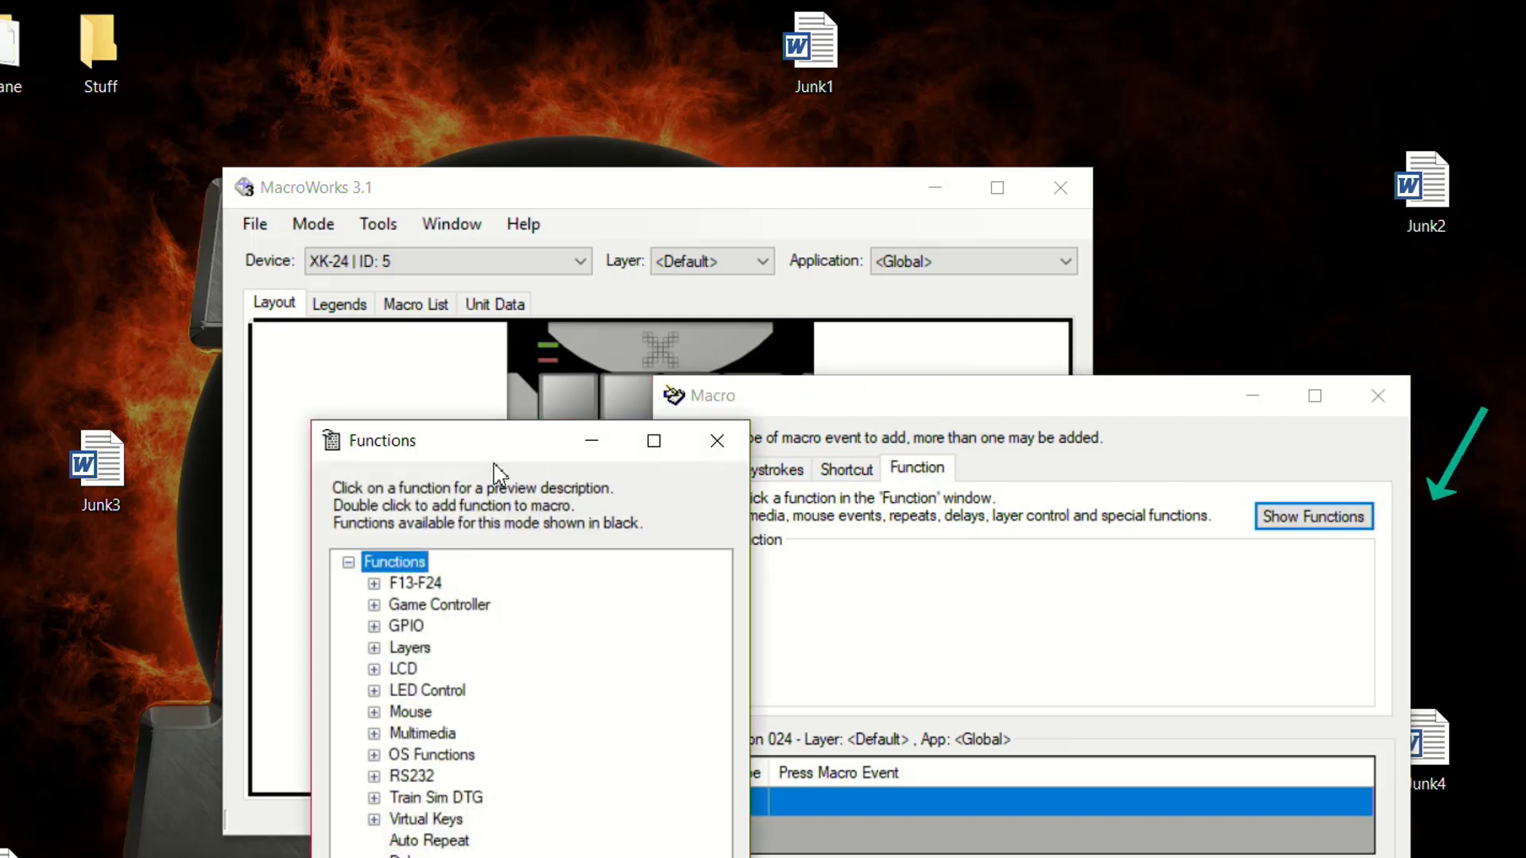
{"action": "mouse_move", "coordinate": [489, 451]}
{"action": "left_mouse_down"}
{"action": "mouse_move", "coordinate": [441, 222]}
{"action": "mouse_move", "coordinate": [628, 117]}
{"action": "left_mouse_up"}
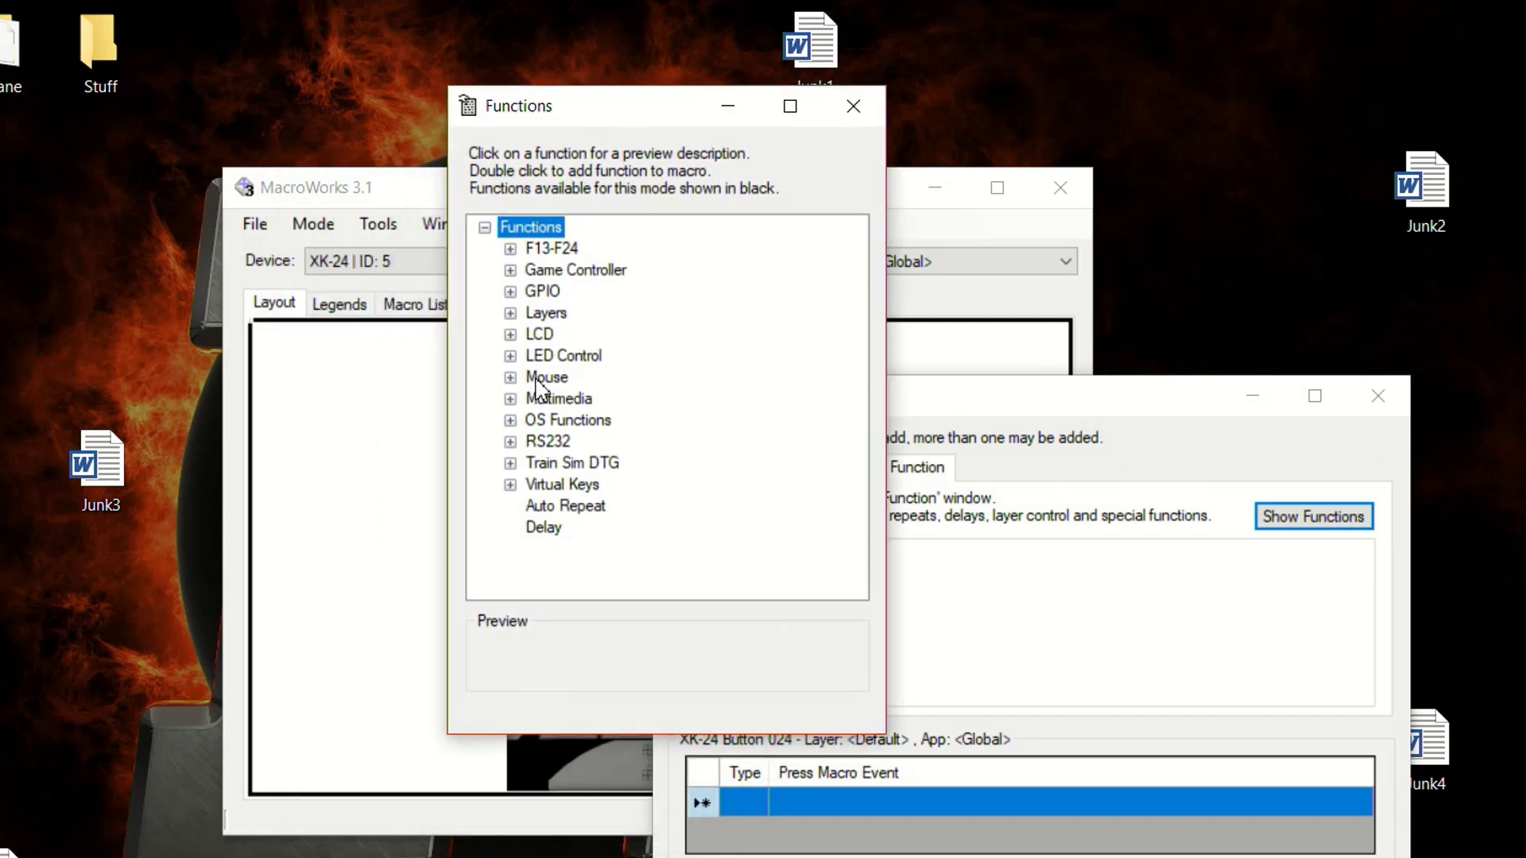
{"action": "left_click", "coordinate": [511, 379]}
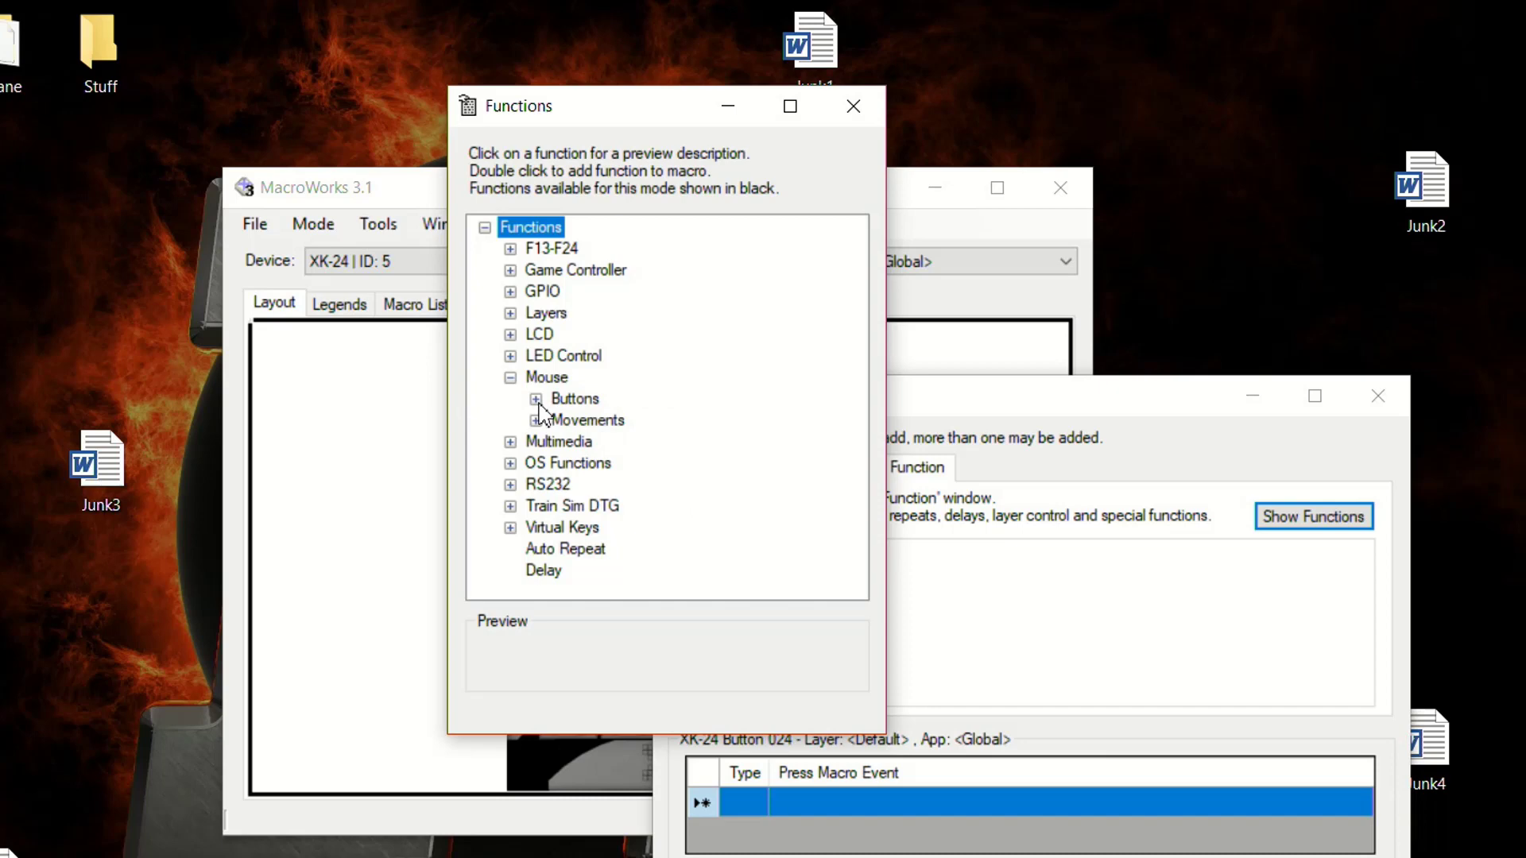
{"action": "left_click", "coordinate": [537, 400]}
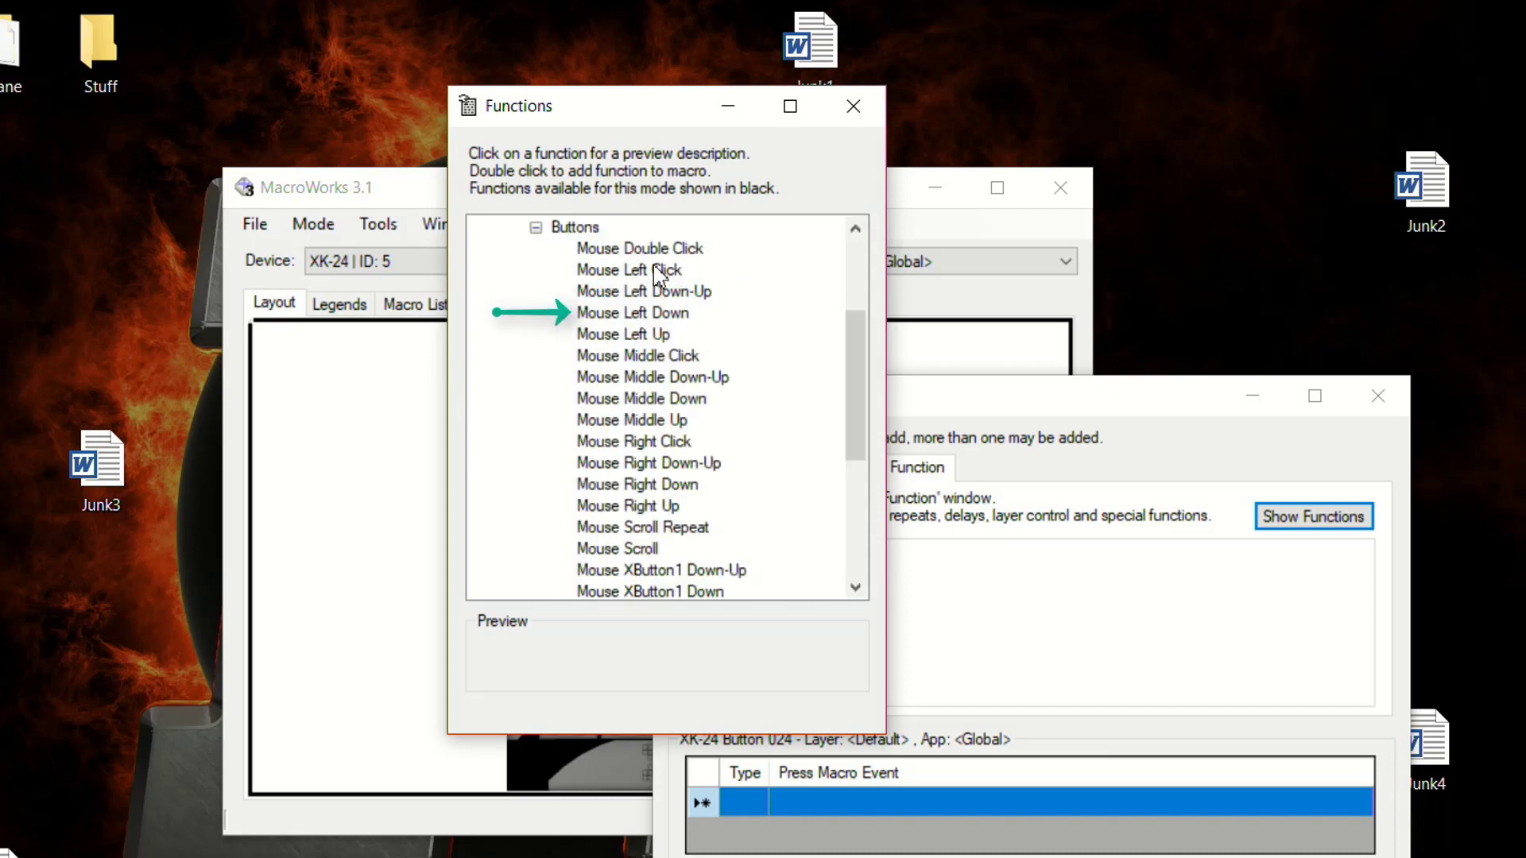
{"action": "double_click", "coordinate": [667, 319]}
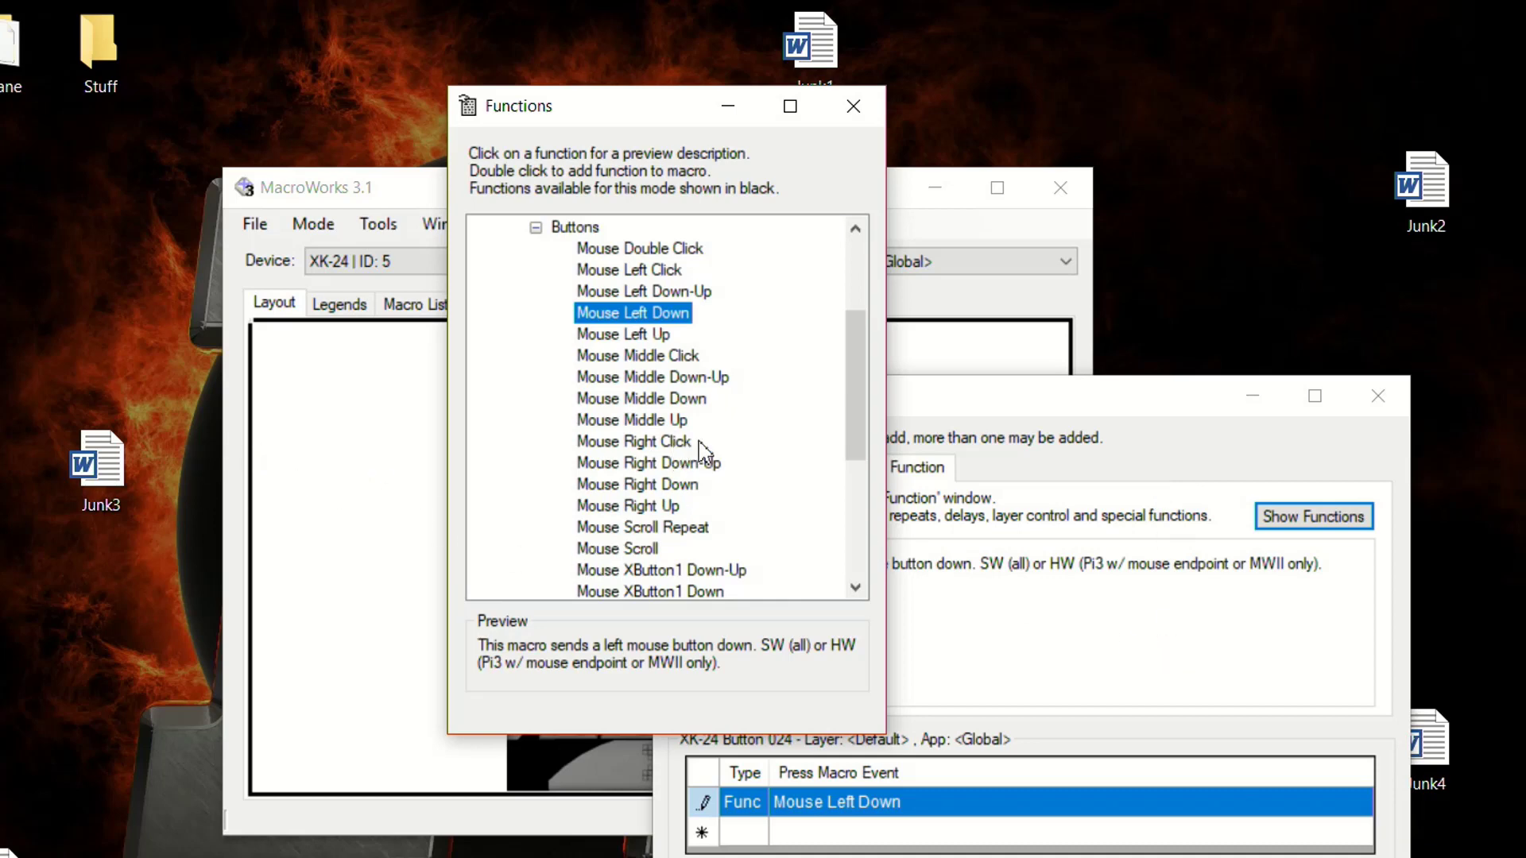
{"action": "left_click_drag", "start_coordinate": [857, 411], "coordinate": [851, 497]}
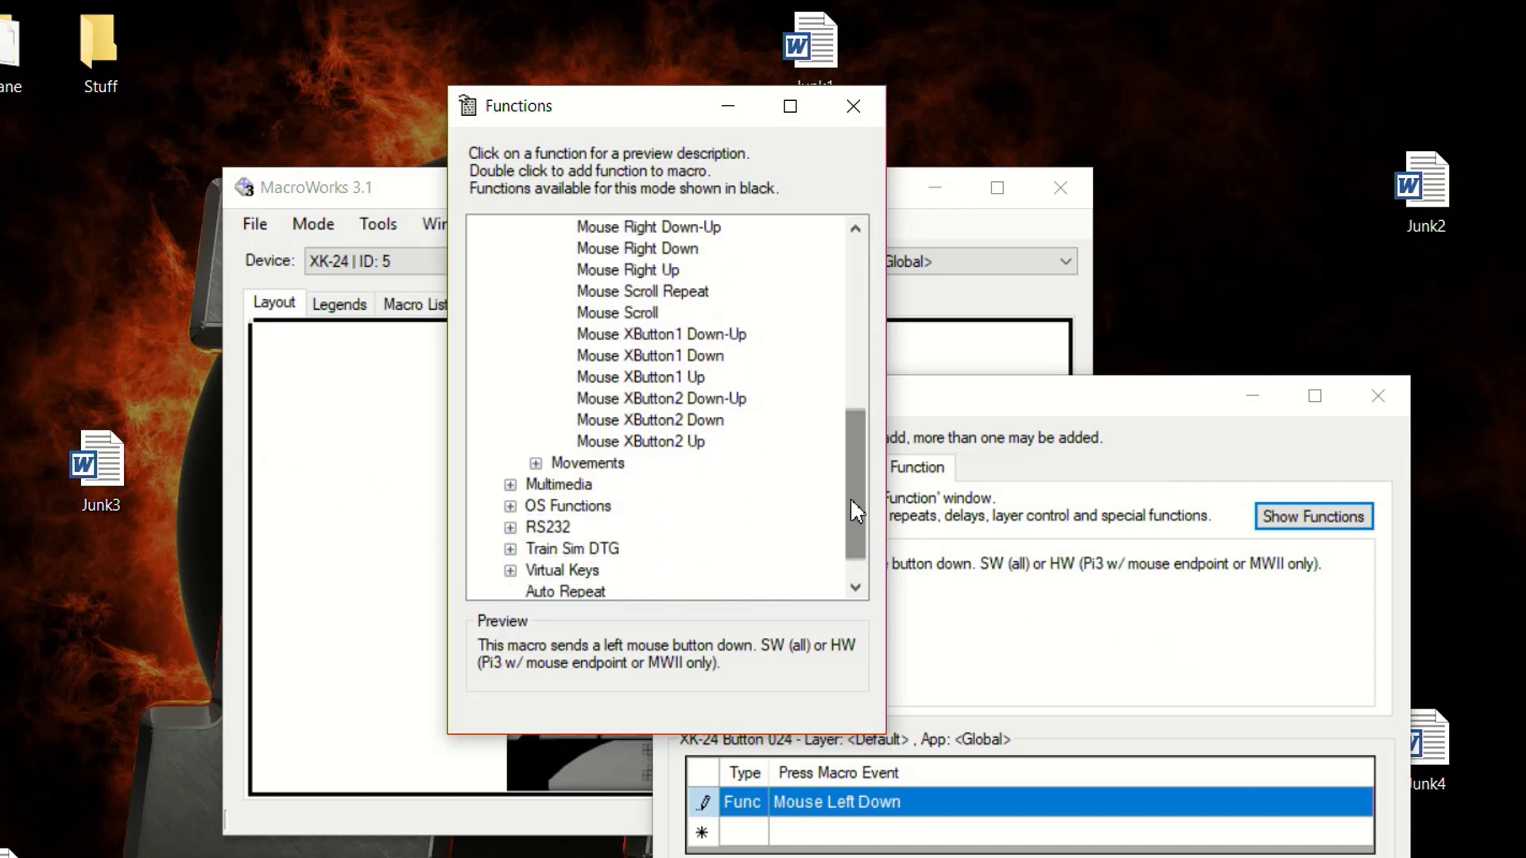
{"action": "left_click", "coordinate": [542, 469]}
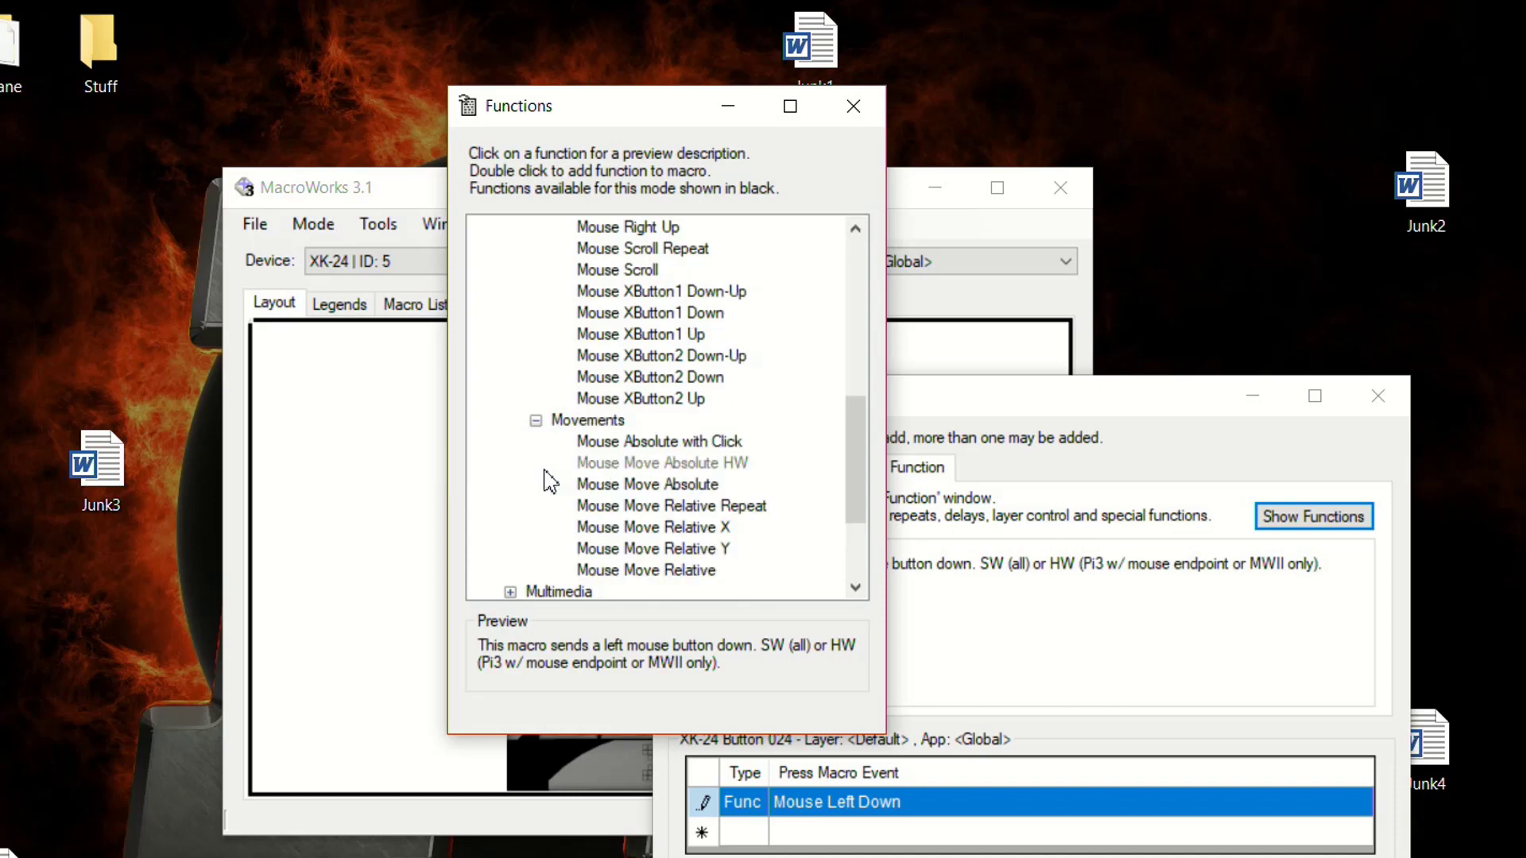
{"action": "double_click", "coordinate": [664, 489]}
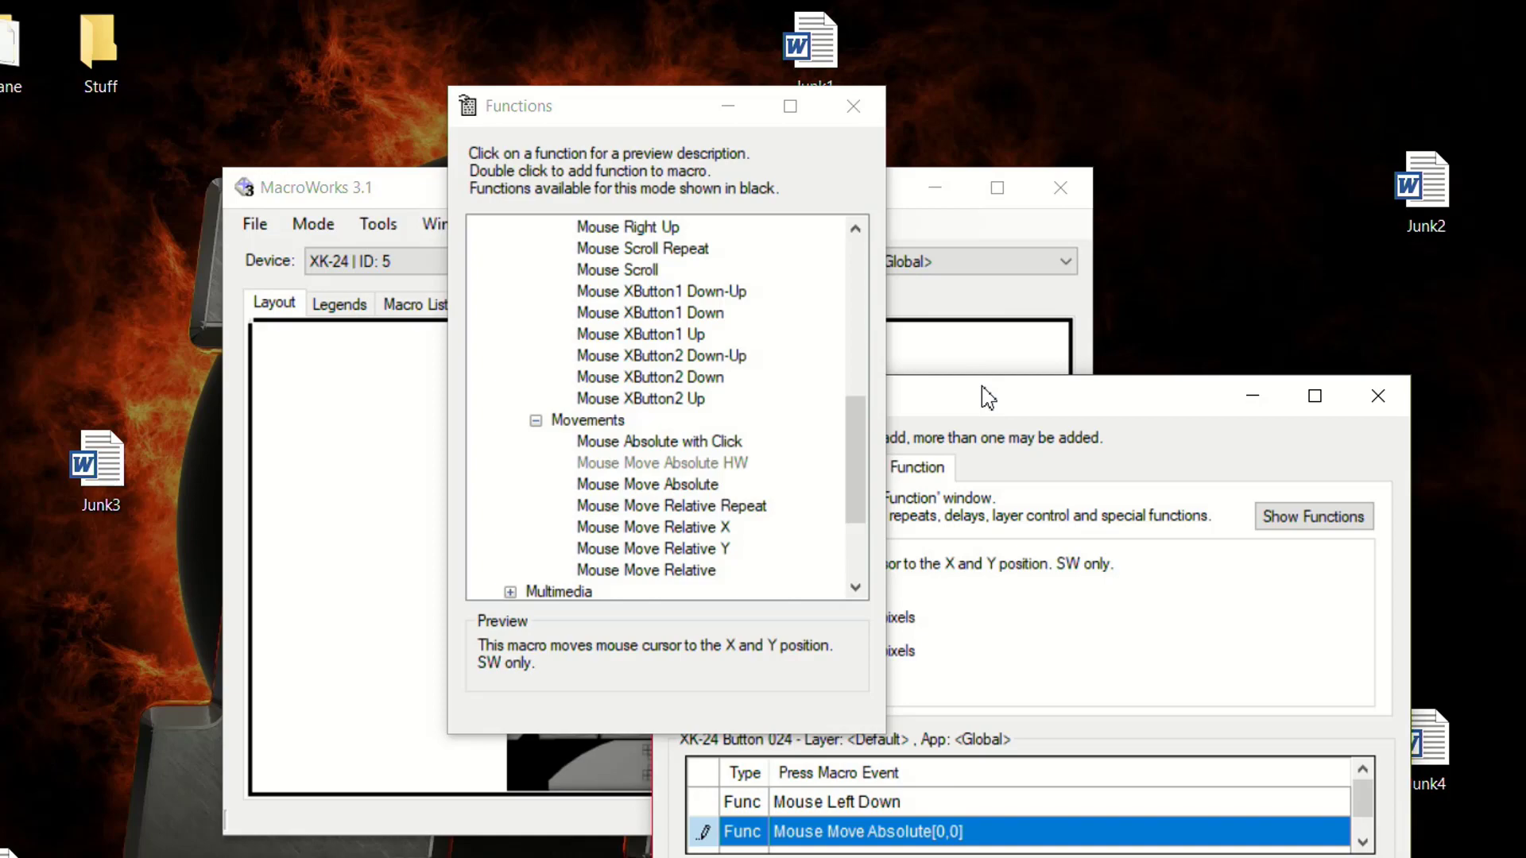
Step: Shift the macro editor aside and launch the Mouse Button/Cursor Utility from Tools
{"action": "mouse_move", "coordinate": [992, 406]}
{"action": "left_mouse_down"}
{"action": "mouse_move", "coordinate": [1033, 404]}
{"action": "mouse_move", "coordinate": [1186, 314]}
{"action": "left_mouse_up"}
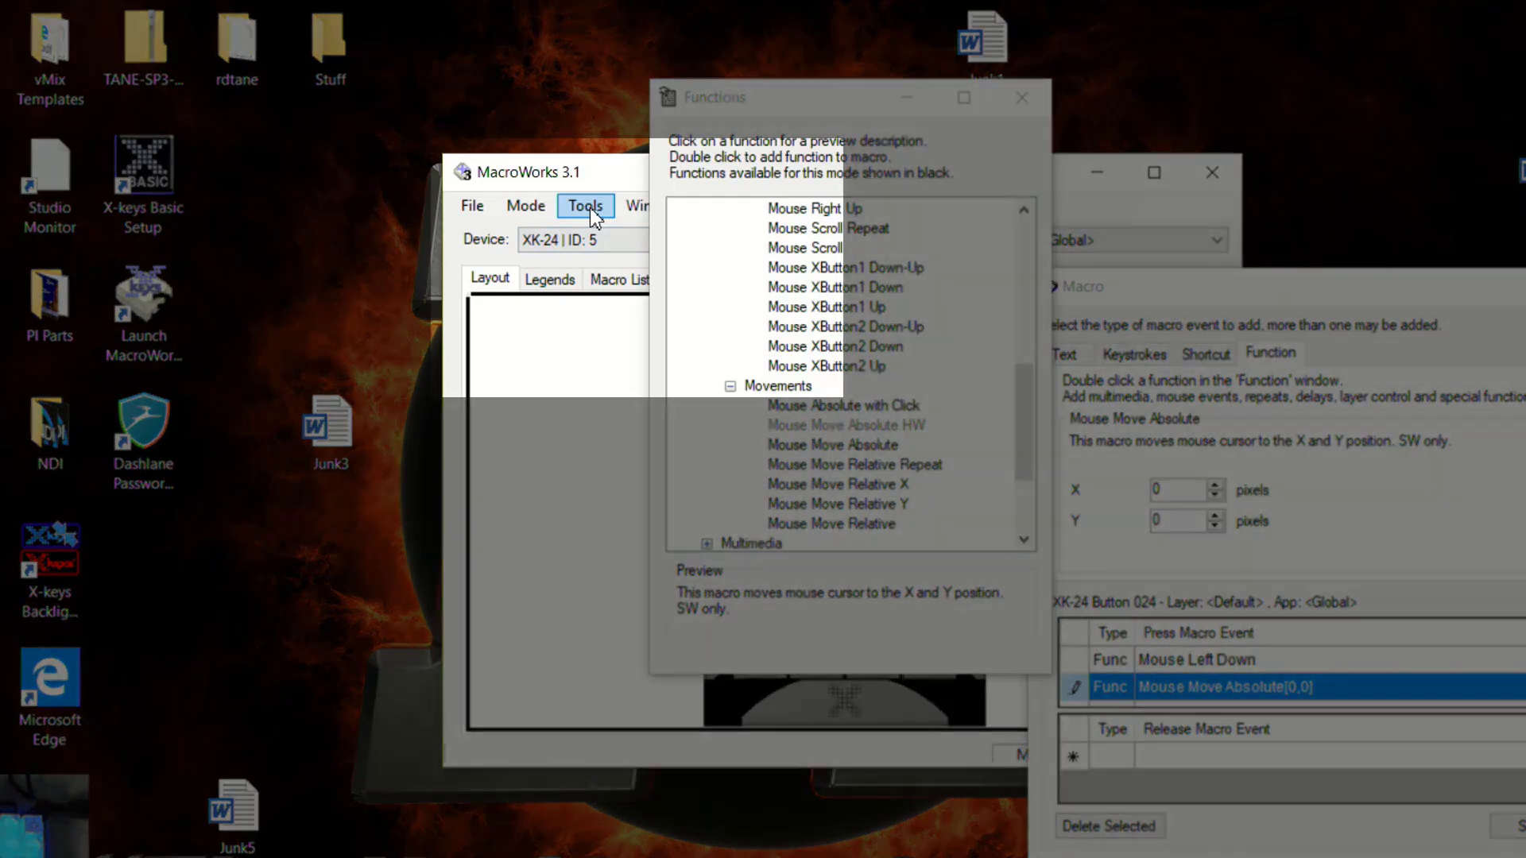
{"action": "left_click", "coordinate": [591, 208]}
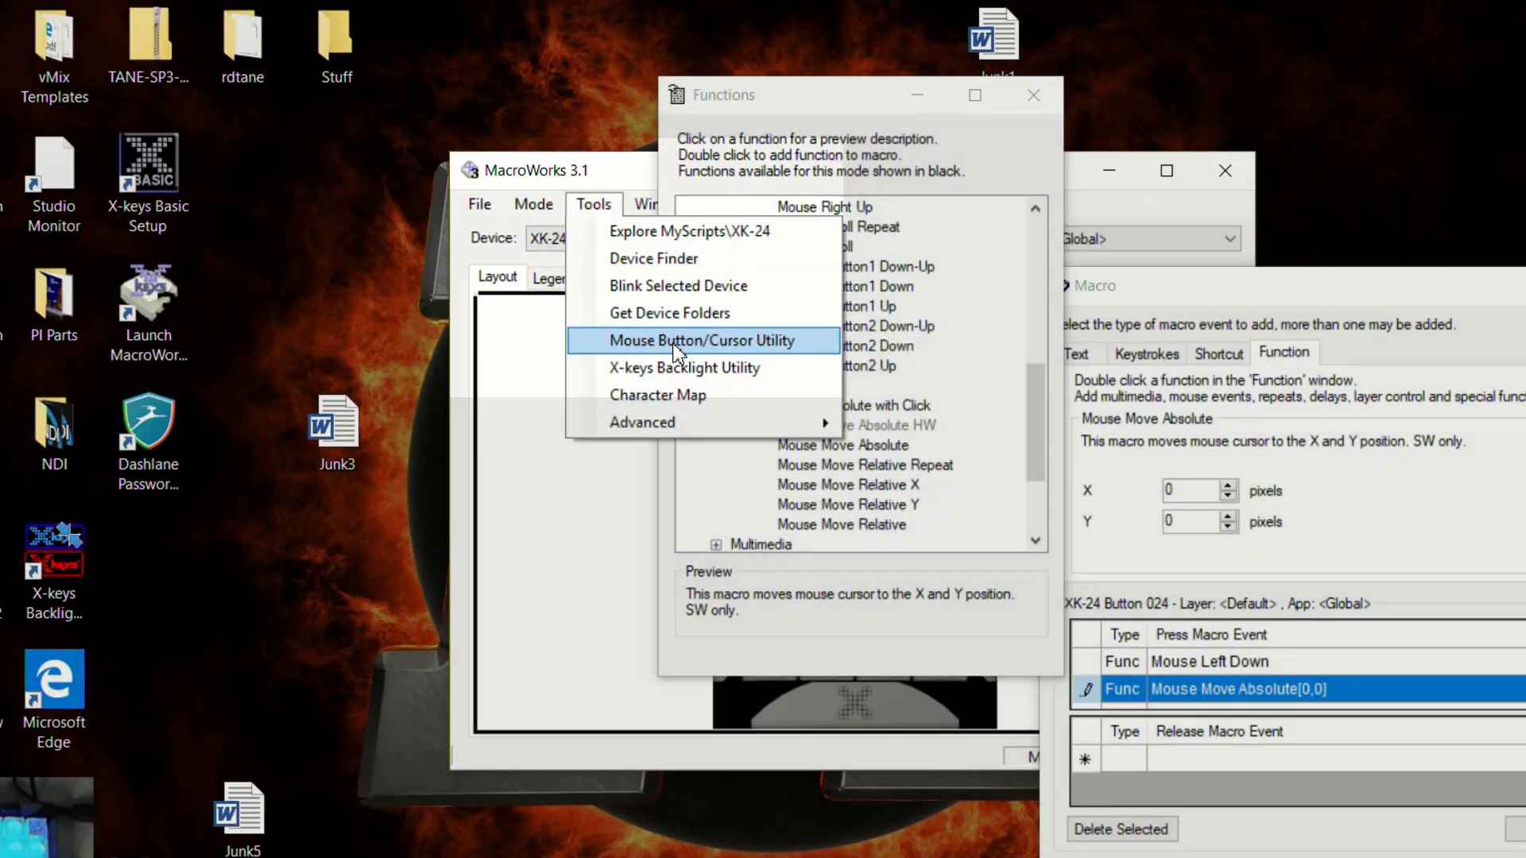
{"action": "left_click", "coordinate": [673, 345]}
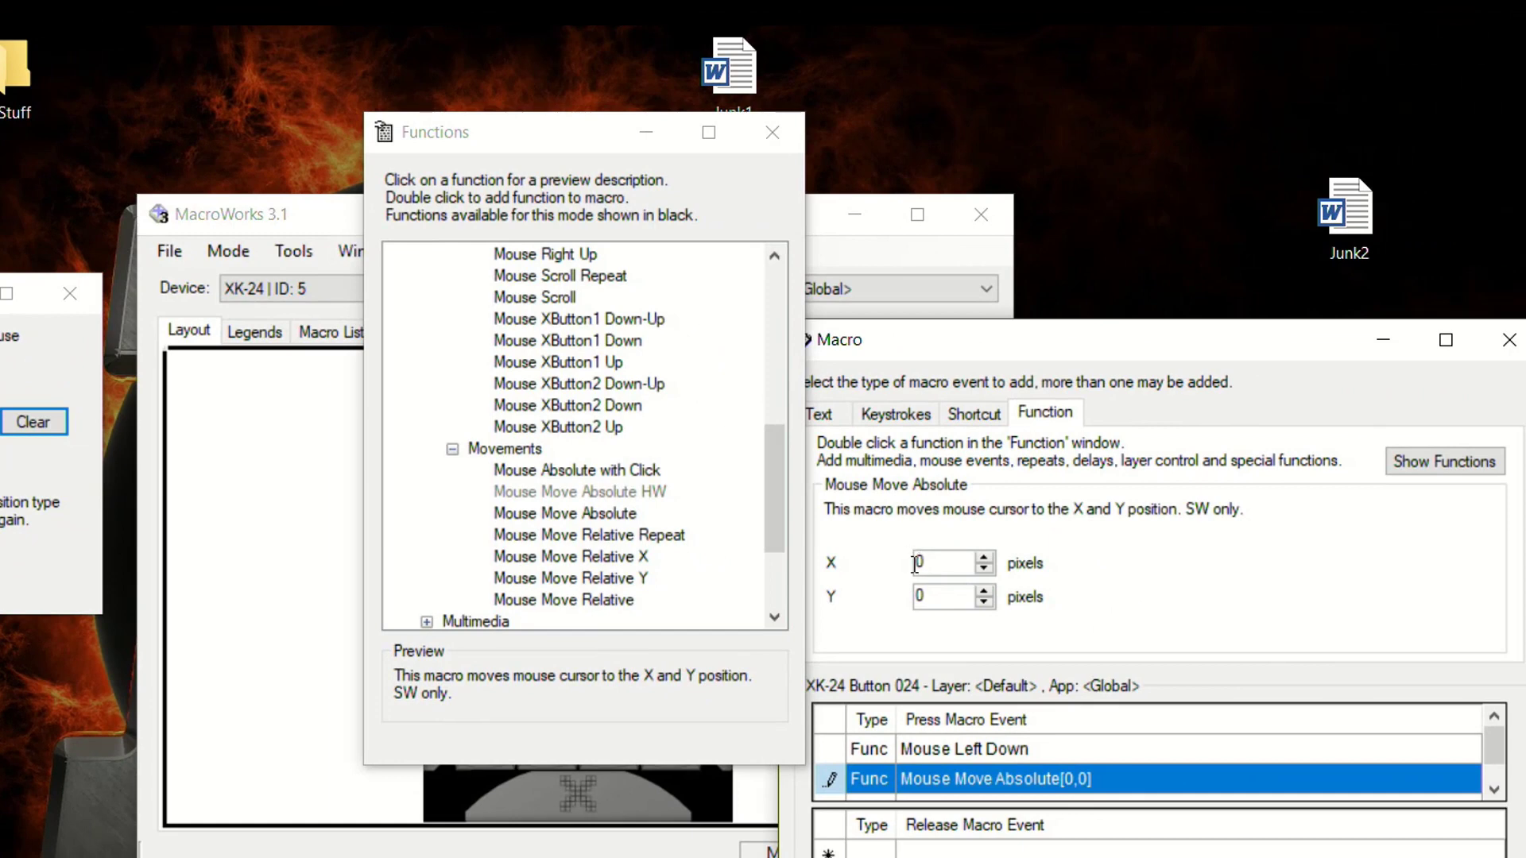
Step: Enter X 413 and Y 35 as the absolute mouse move coordinates
{"action": "left_click", "coordinate": [929, 563]}
{"action": "key", "text": "BackSpace"}
{"action": "type", "text": "413"}
{"action": "double_click", "coordinate": [916, 597]}
{"action": "type", "text": "35"}
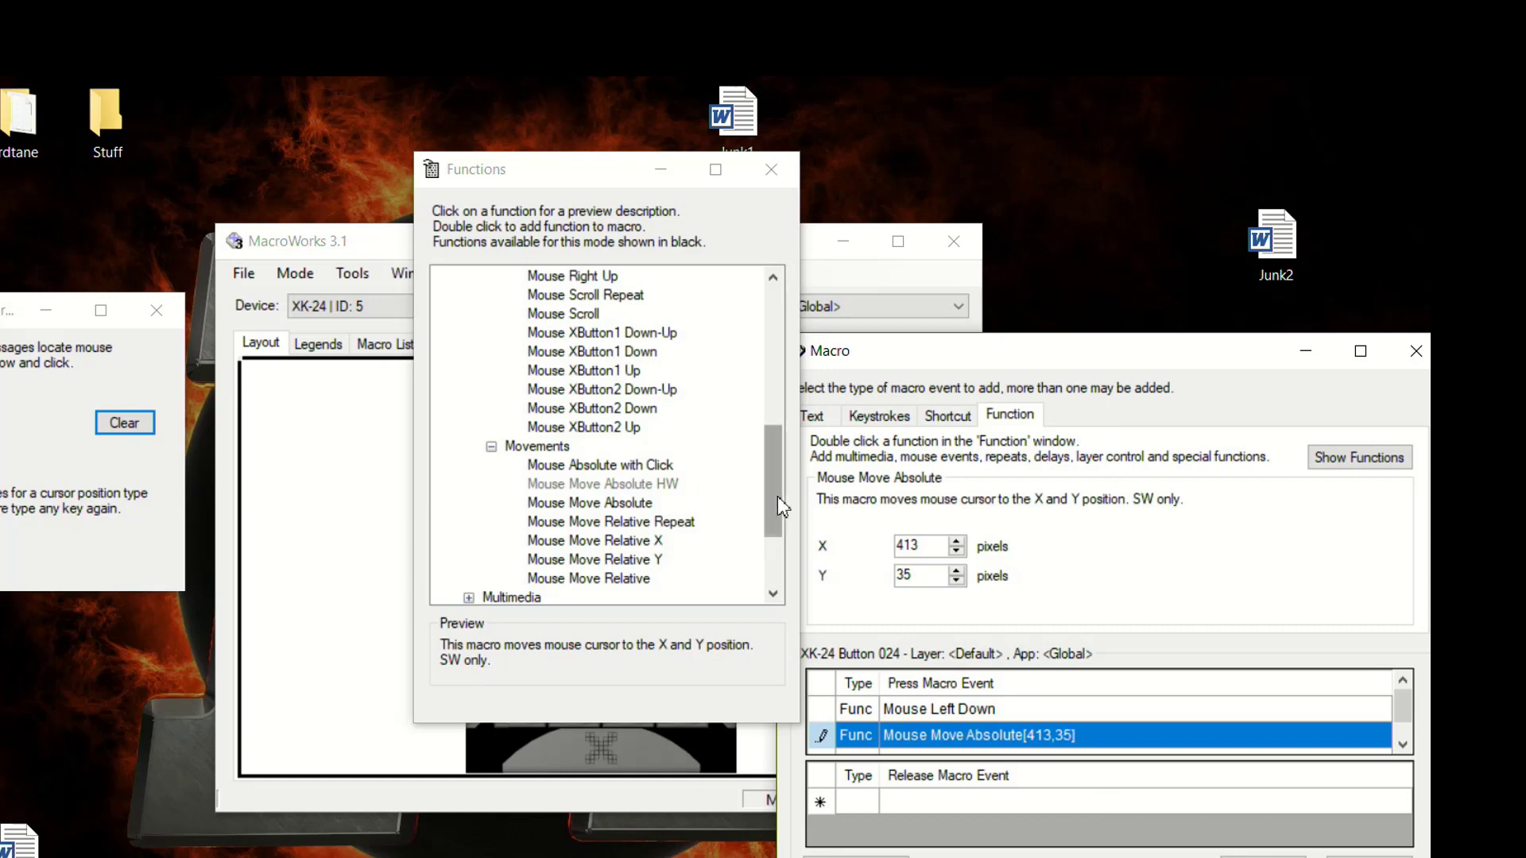
{"action": "left_click_drag", "start_coordinate": [778, 497], "coordinate": [770, 346]}
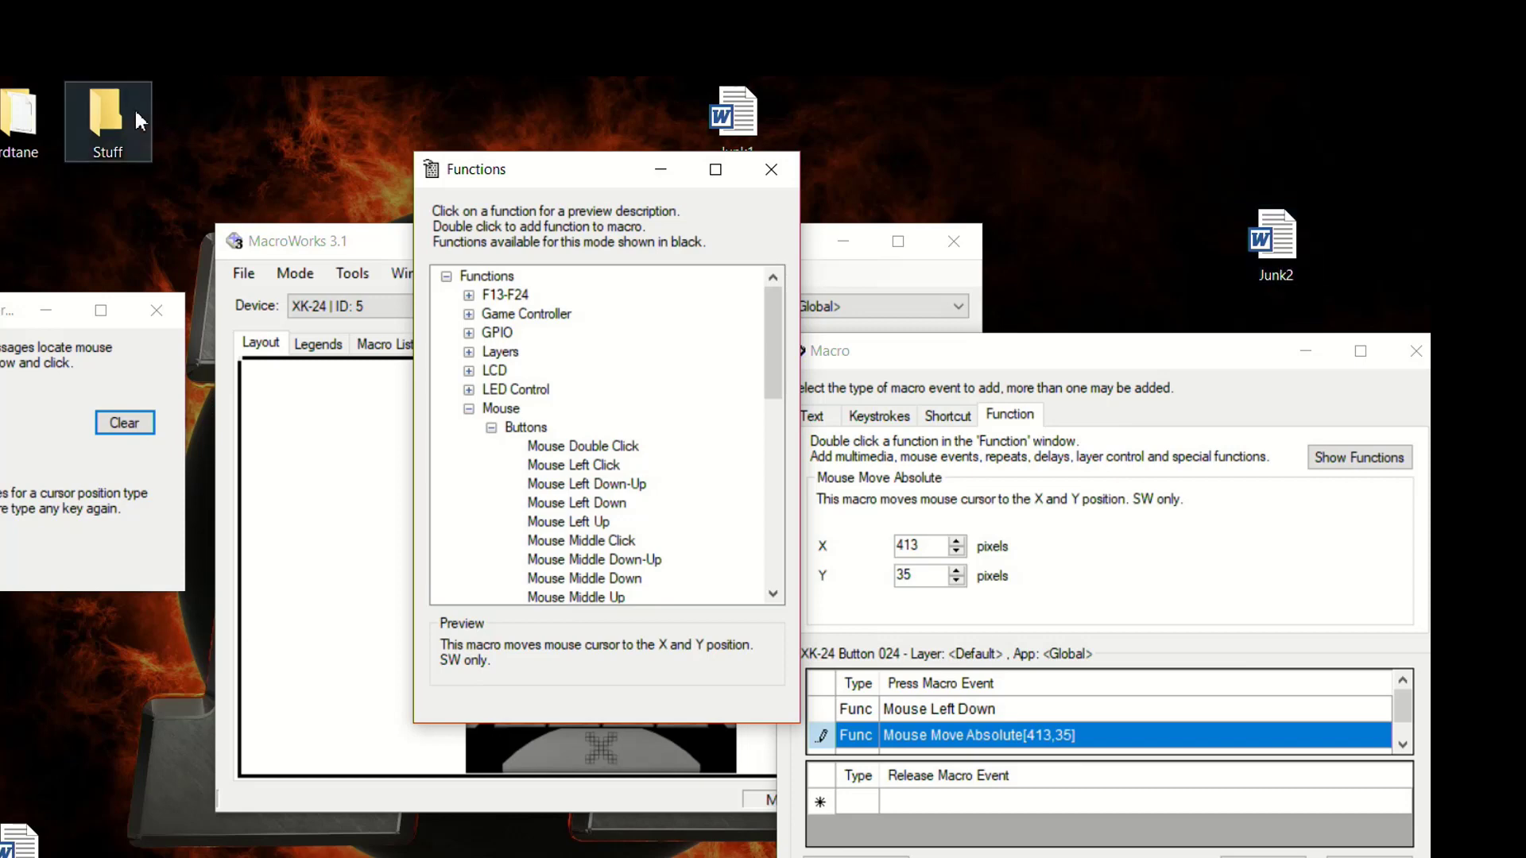
Step: Add Mouse Left Up to button 024's release macro and save the macro
{"action": "left_click", "coordinate": [993, 803]}
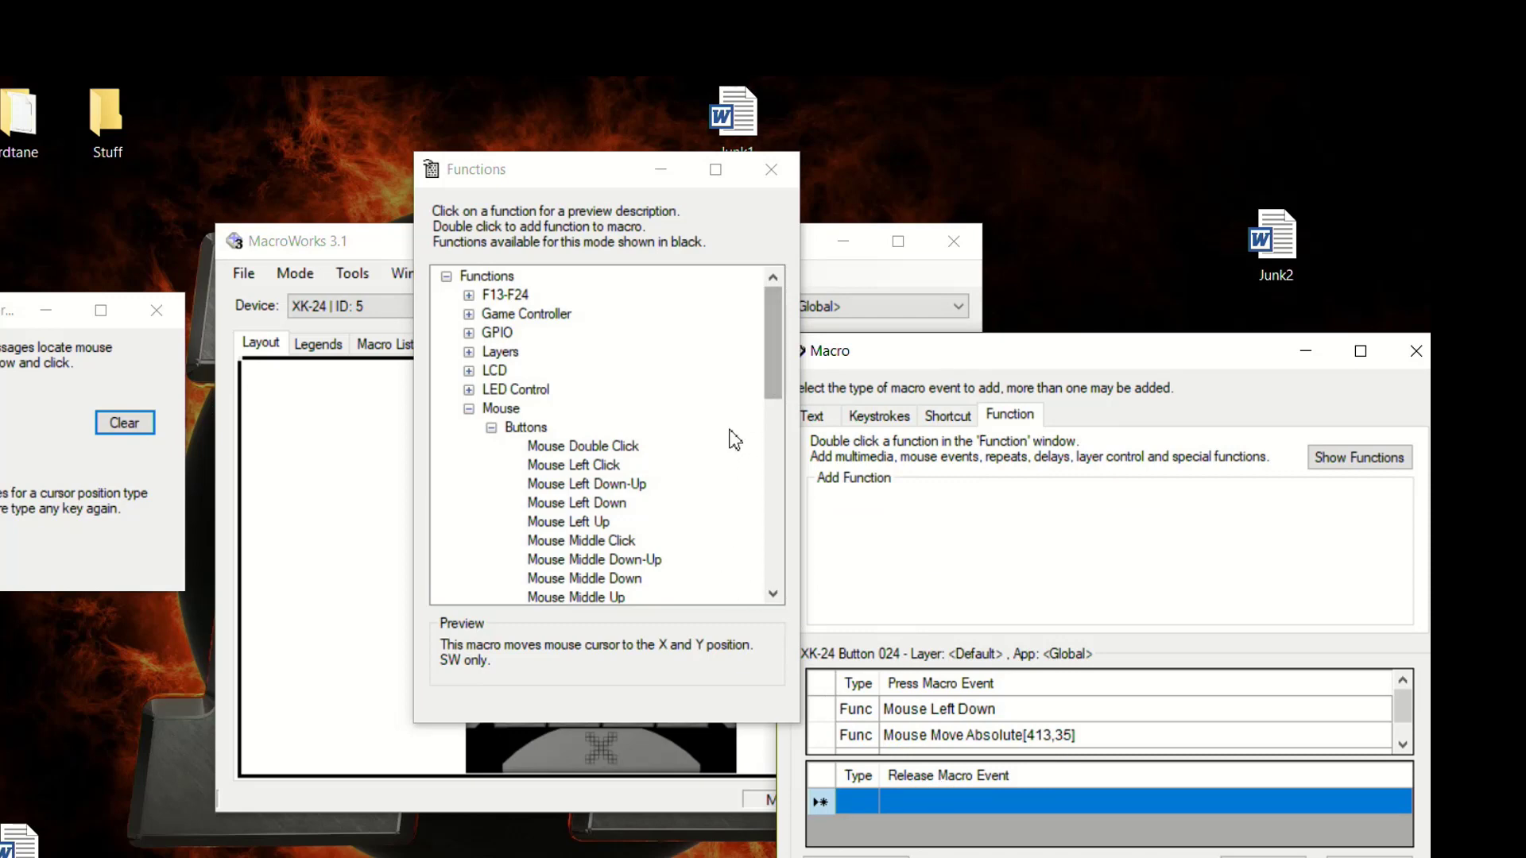
{"action": "left_click", "coordinate": [592, 524]}
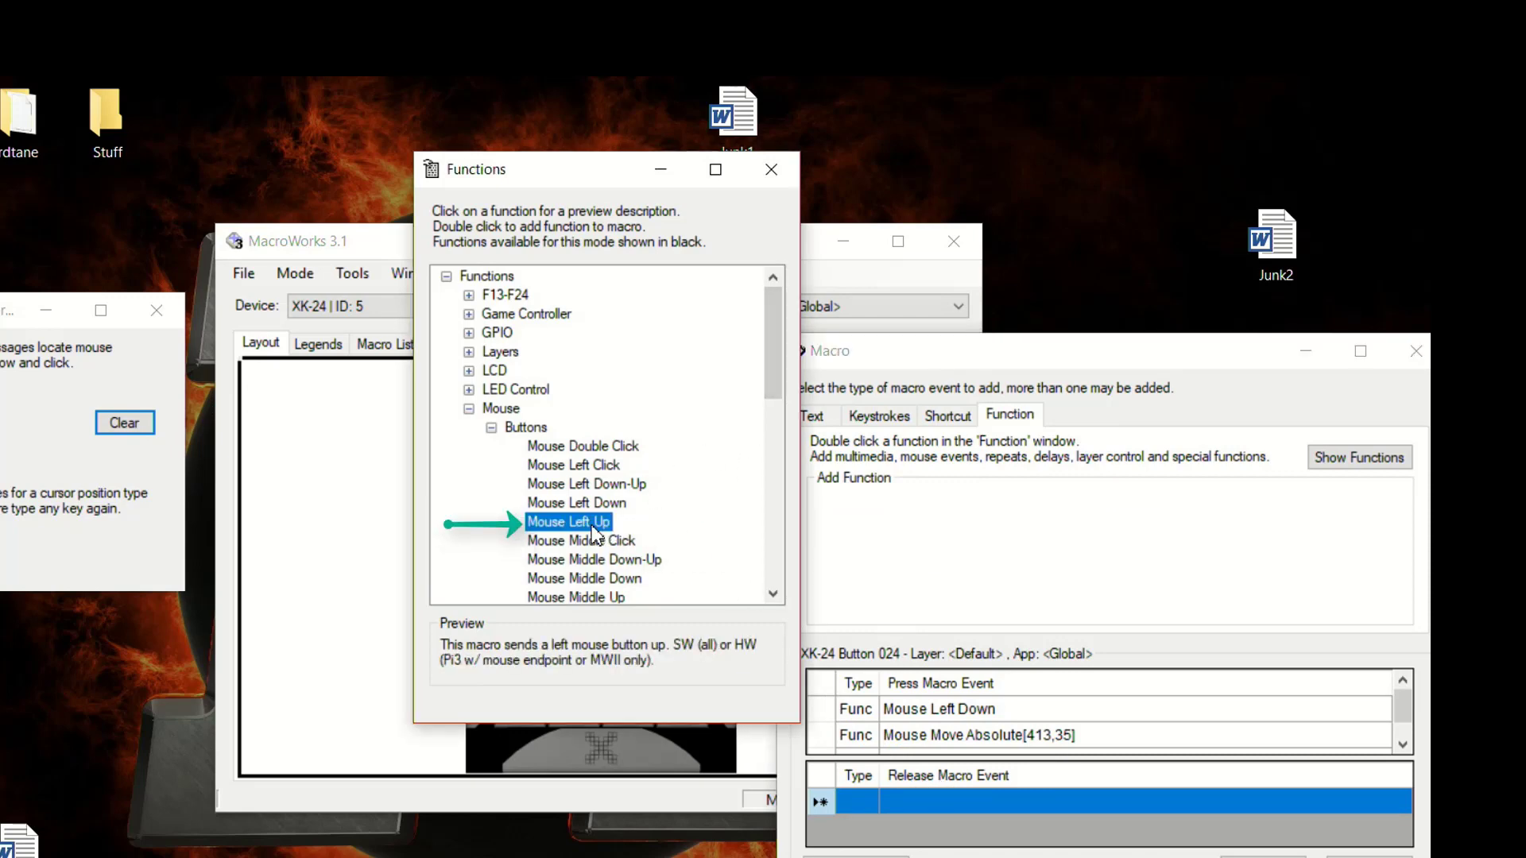
{"action": "double_click", "coordinate": [588, 522]}
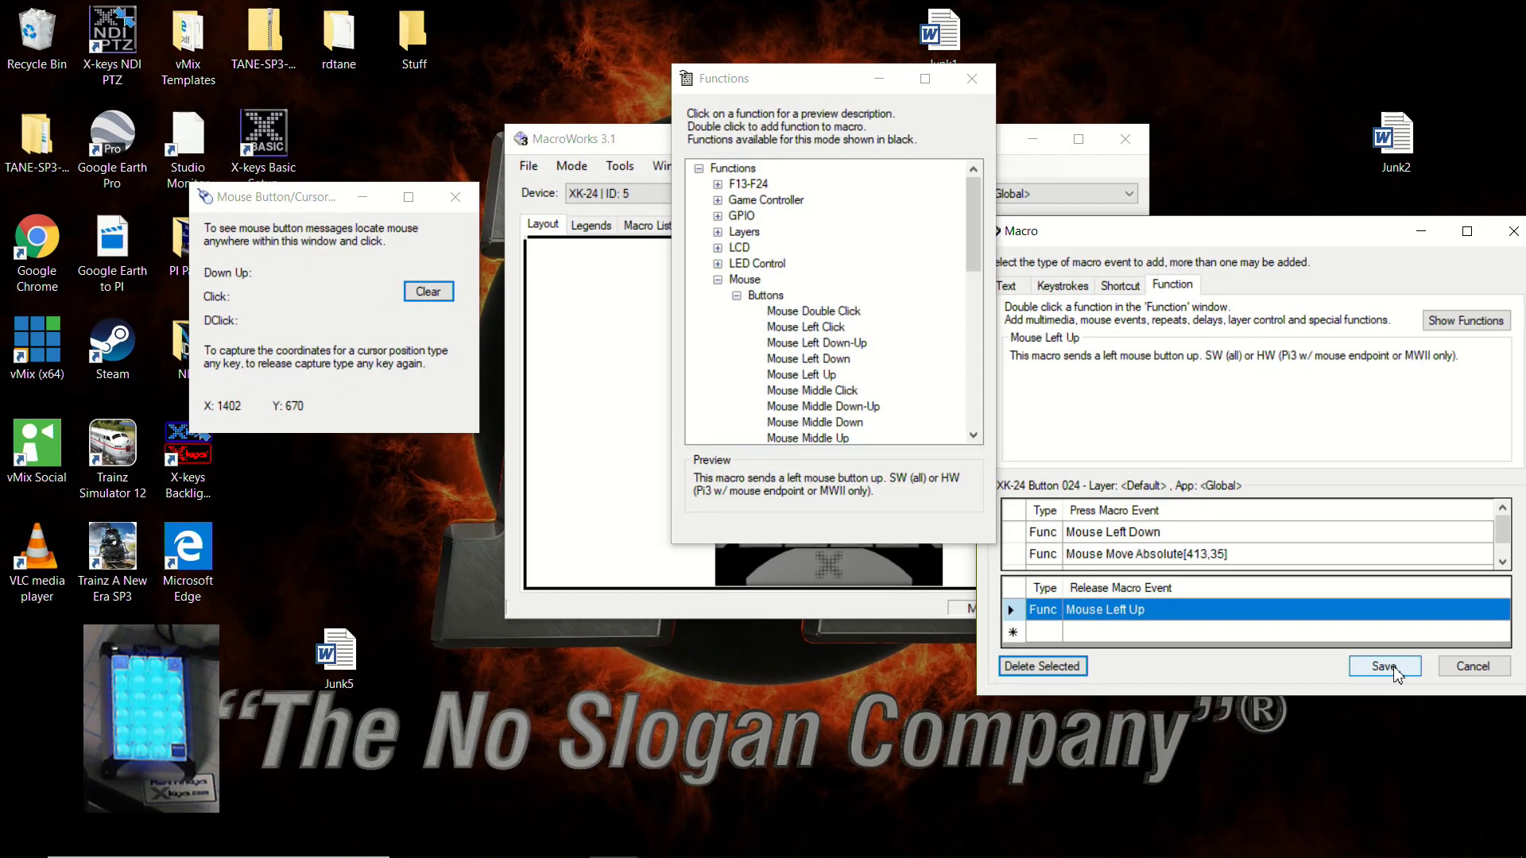
{"action": "left_click", "coordinate": [1386, 666]}
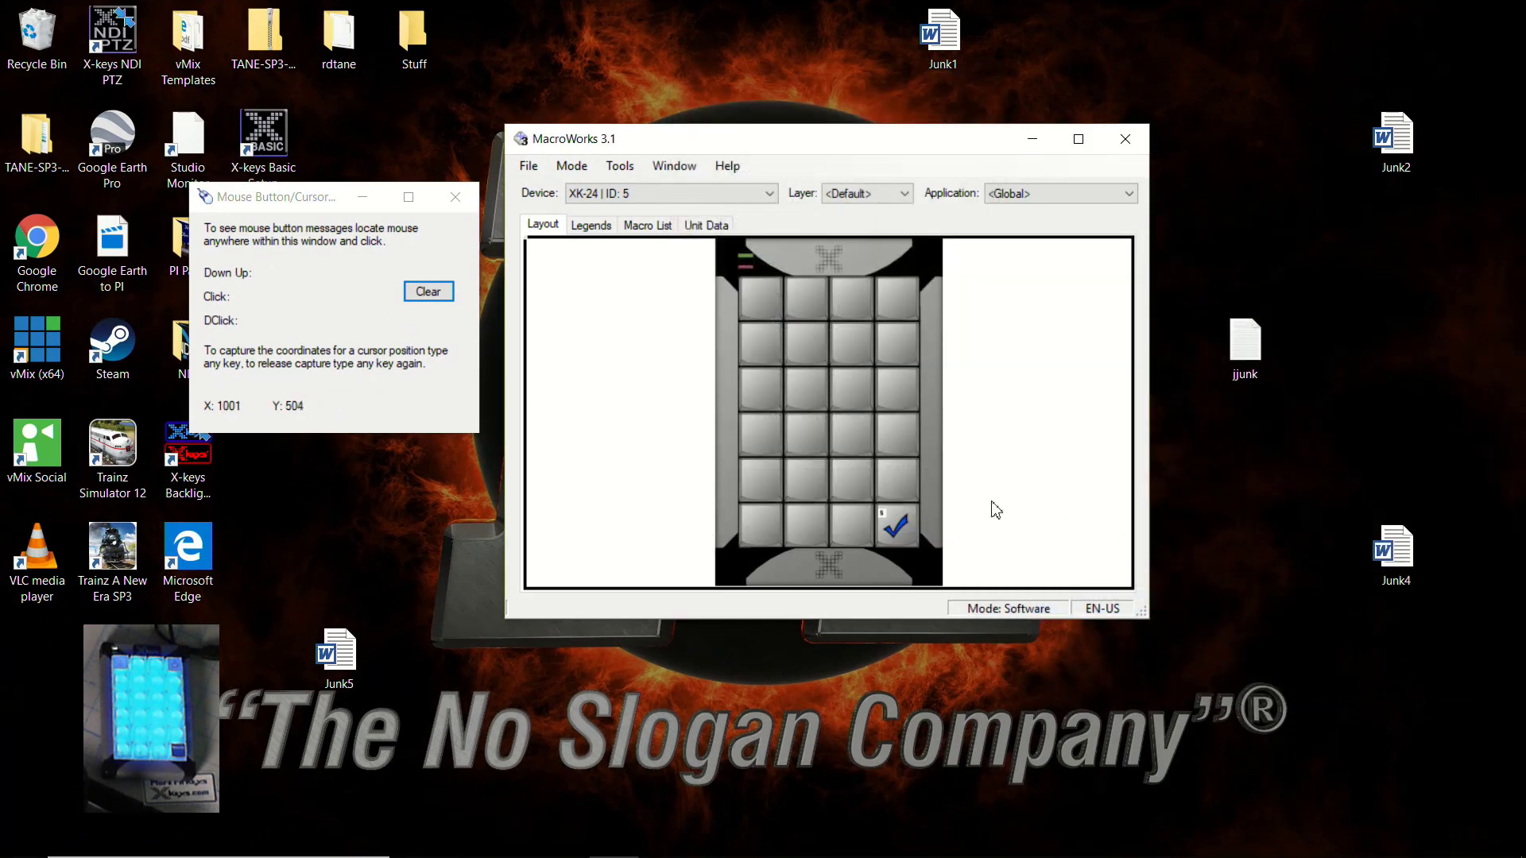
Step: Give button 023 a Mouse Left Down-Up macro from Mouse > Buttons and save it
{"action": "double_click", "coordinate": [903, 487]}
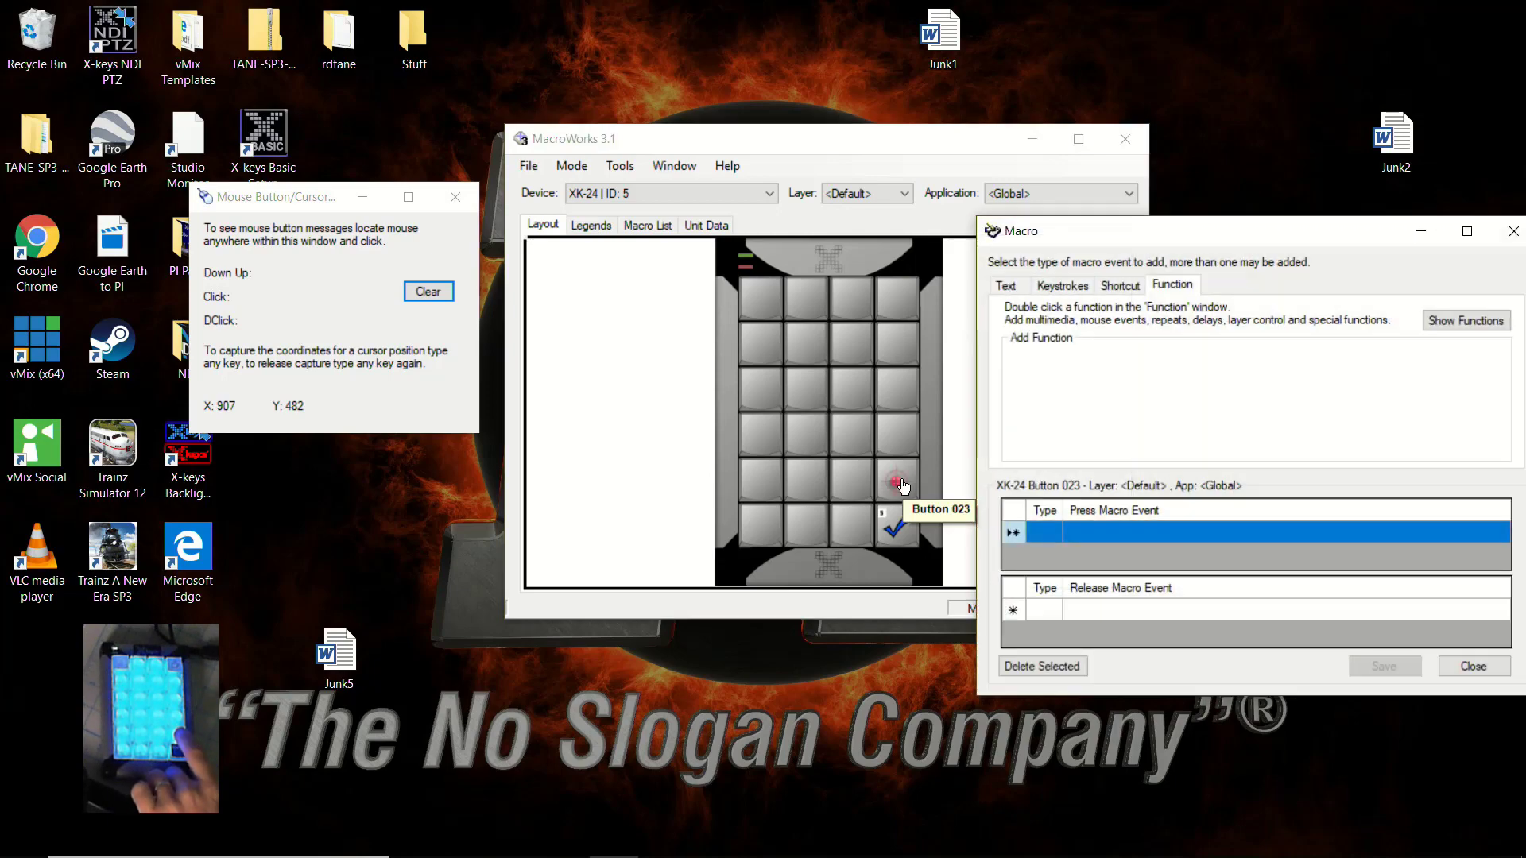
{"action": "left_click", "coordinate": [1466, 321]}
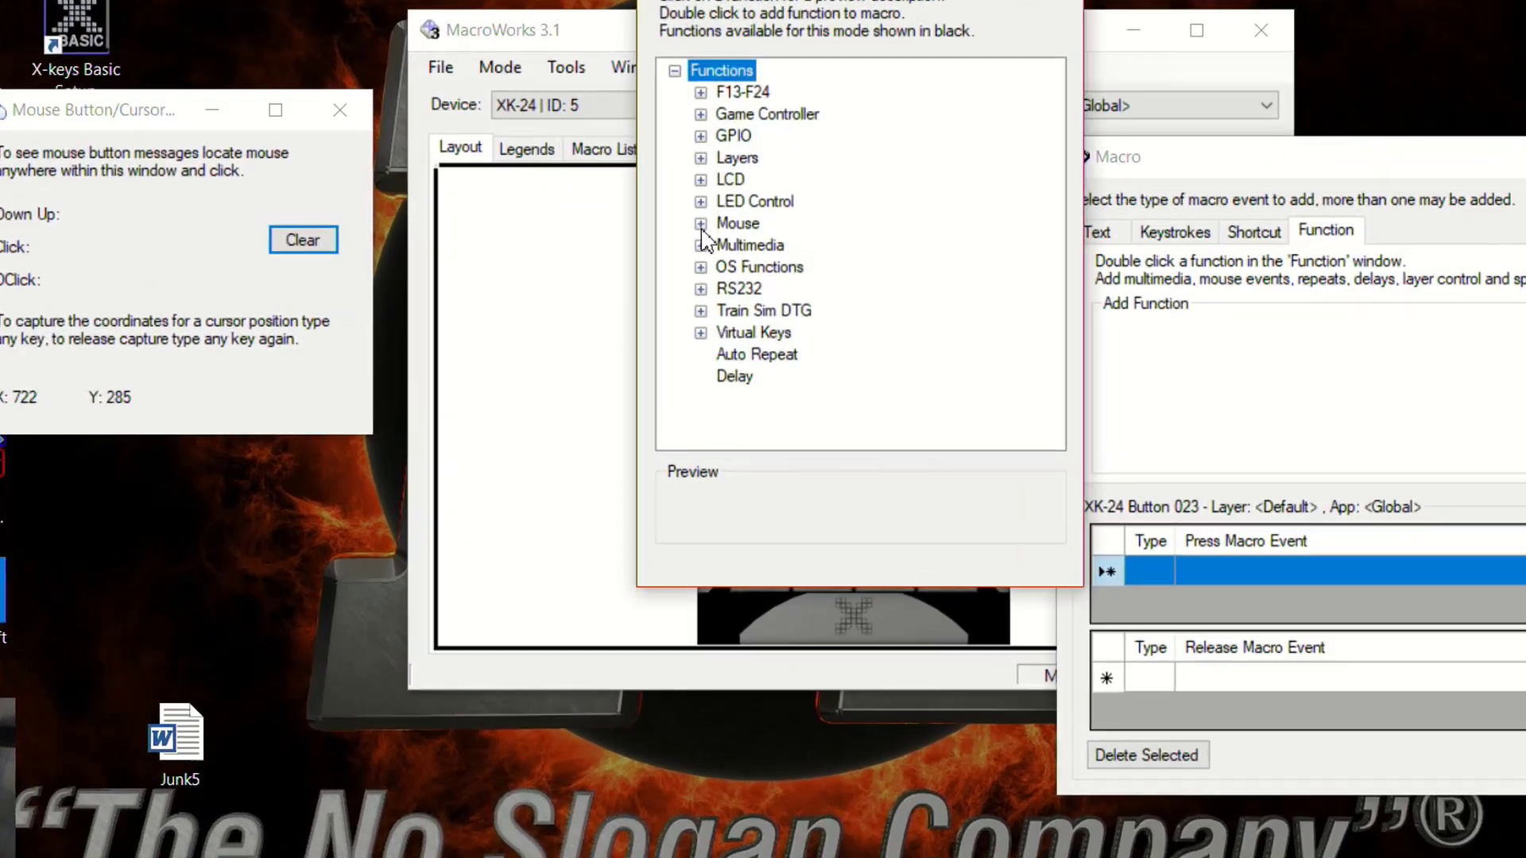
{"action": "left_click", "coordinate": [716, 279]}
{"action": "left_click", "coordinate": [718, 197]}
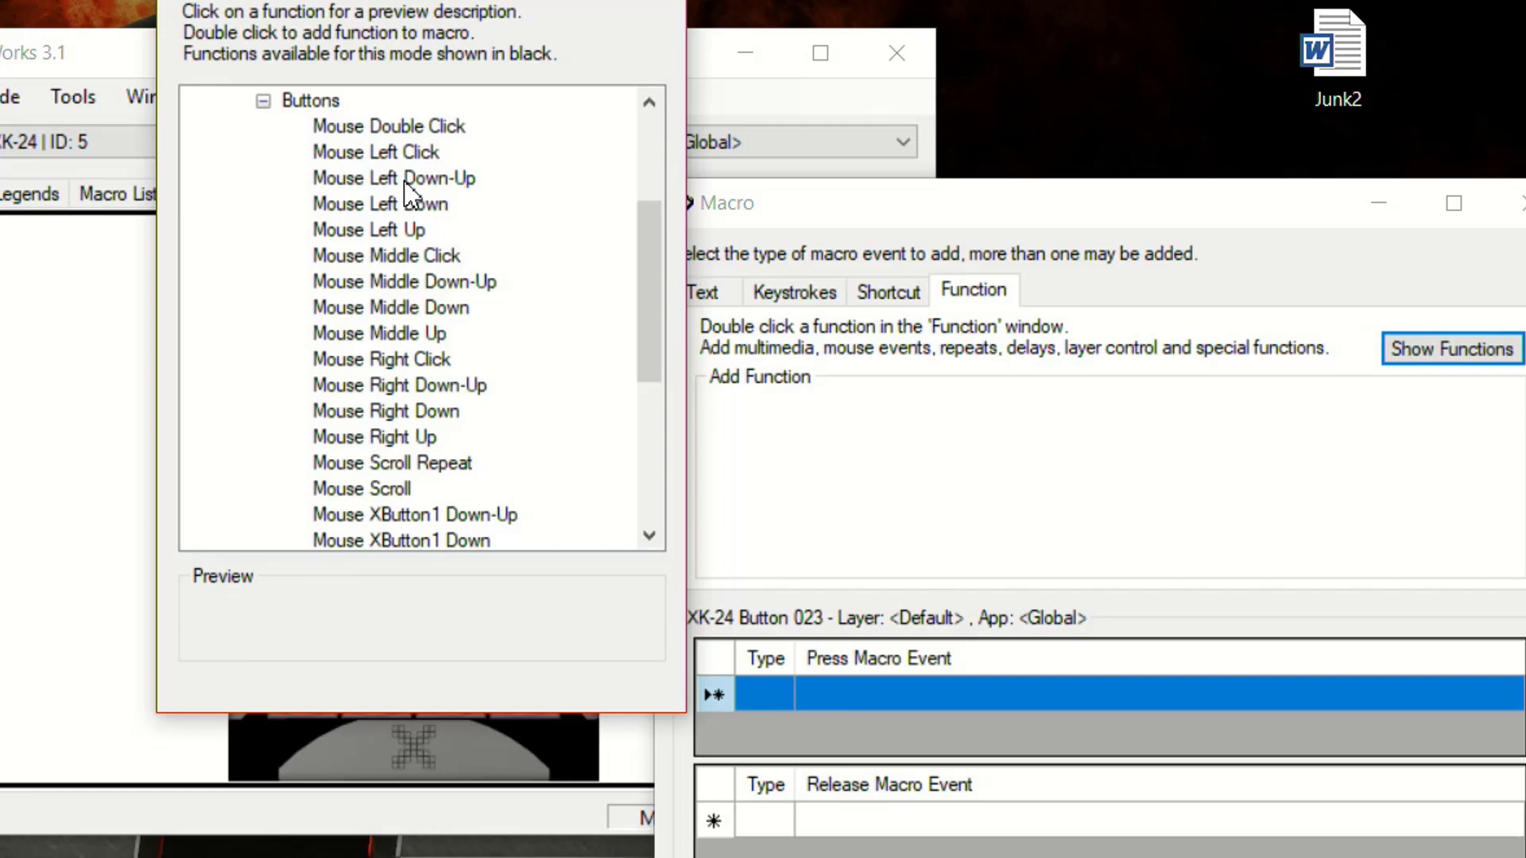
{"action": "double_click", "coordinate": [405, 182]}
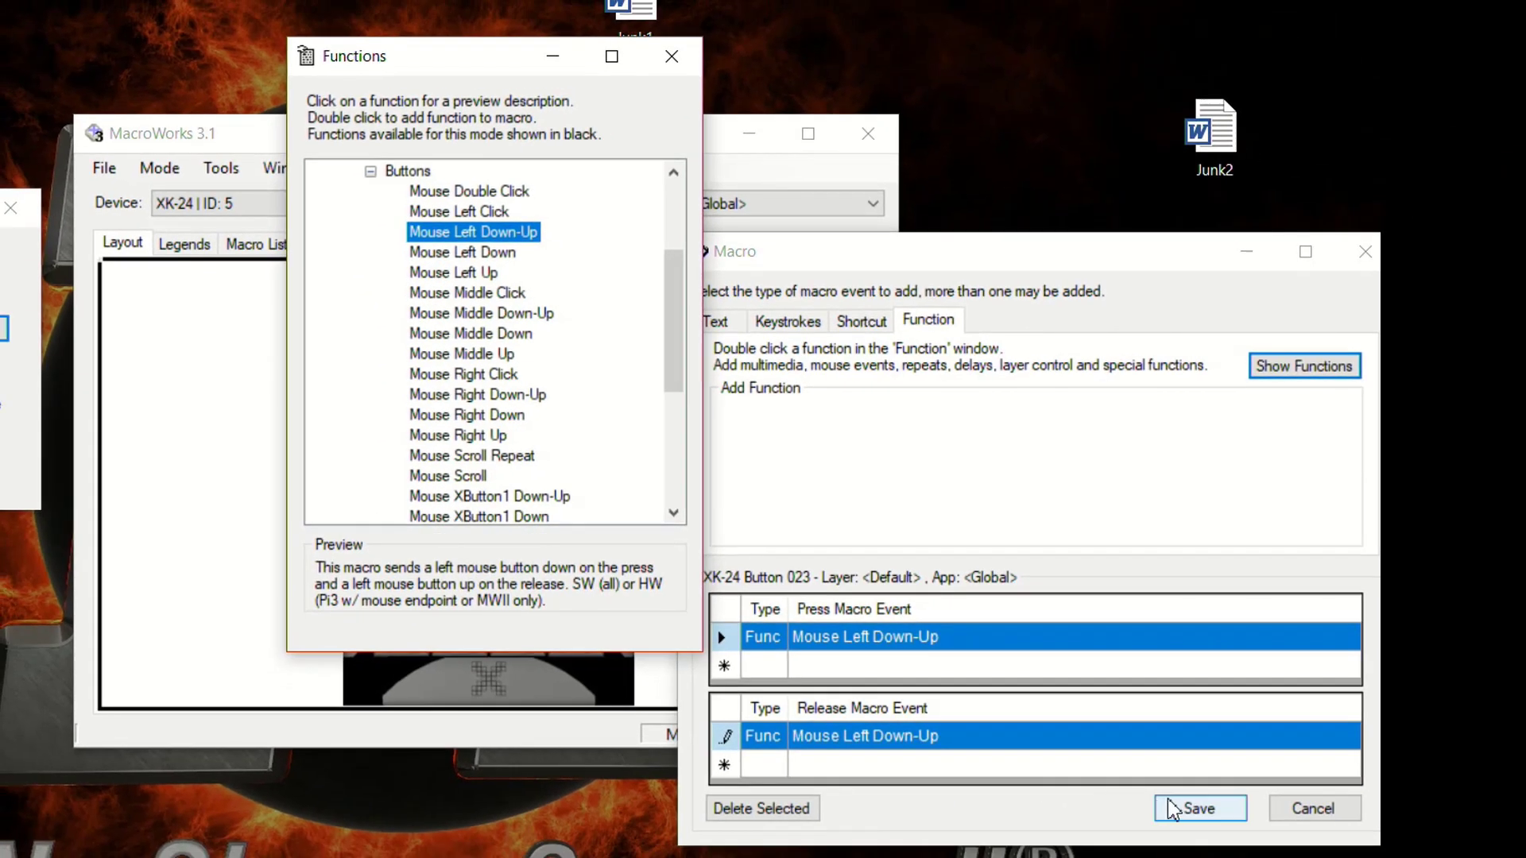
{"action": "left_click", "coordinate": [1241, 845]}
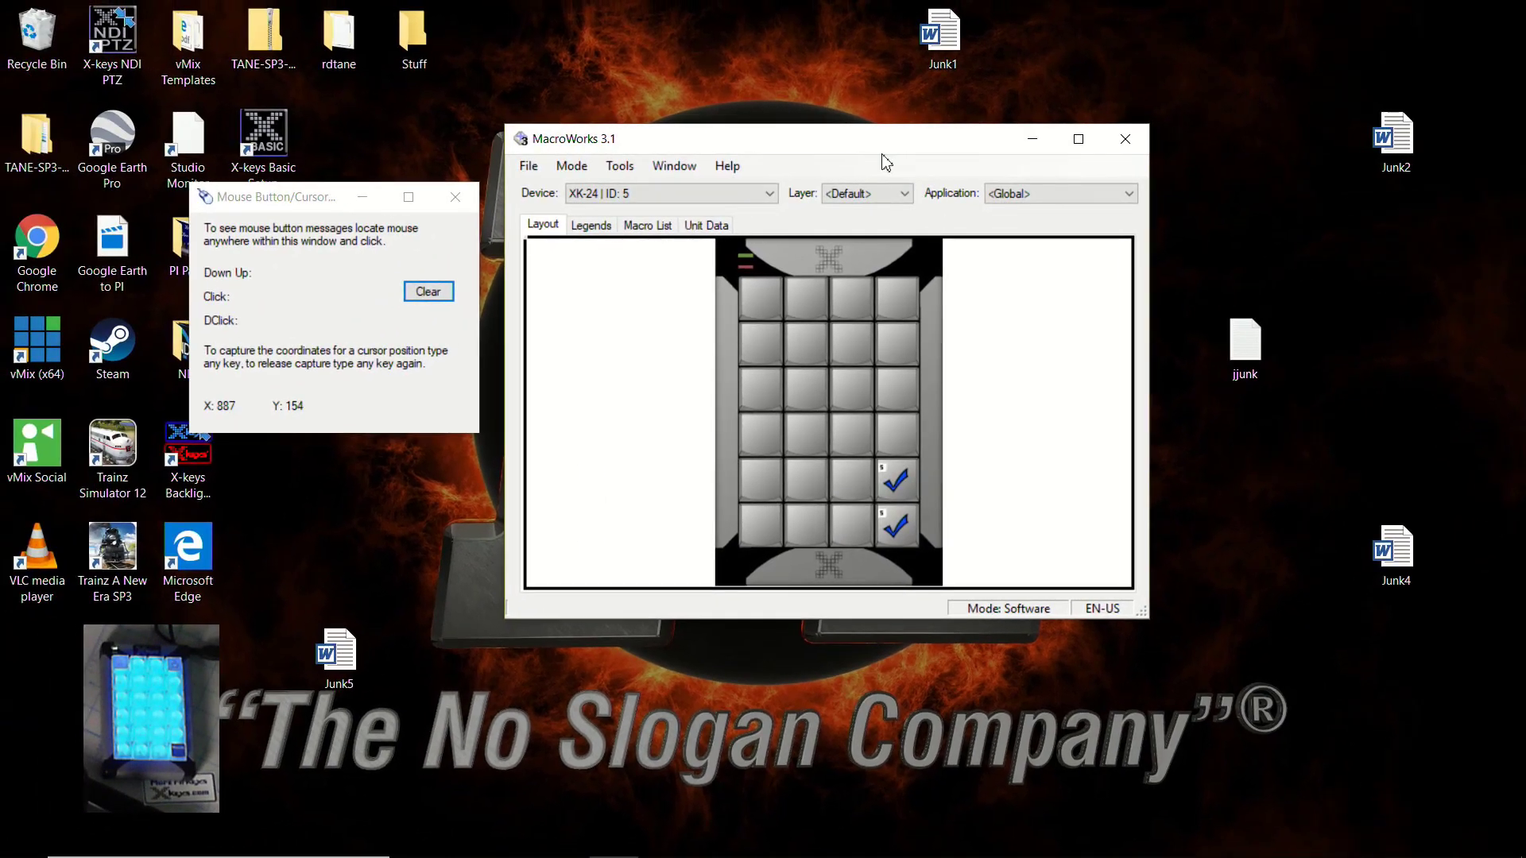
Step: Close the cursor utility, minimize MacroWorks, and drag Junk5, Junk4, jjunk, Junk2, Junk1, Junk3 into Stuff
{"action": "left_click", "coordinate": [455, 196]}
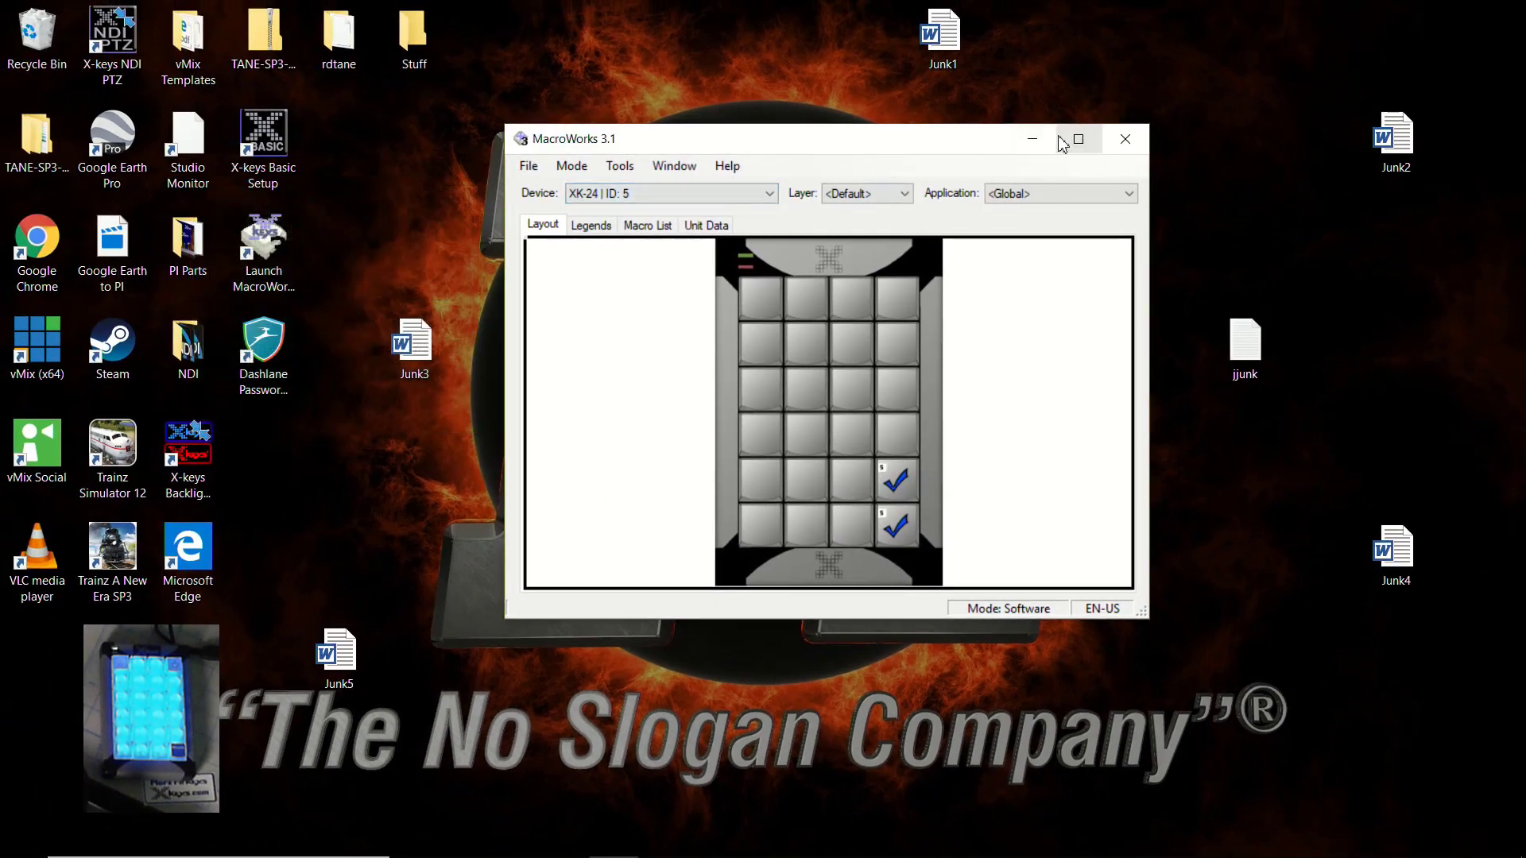
{"action": "left_click", "coordinate": [1034, 141]}
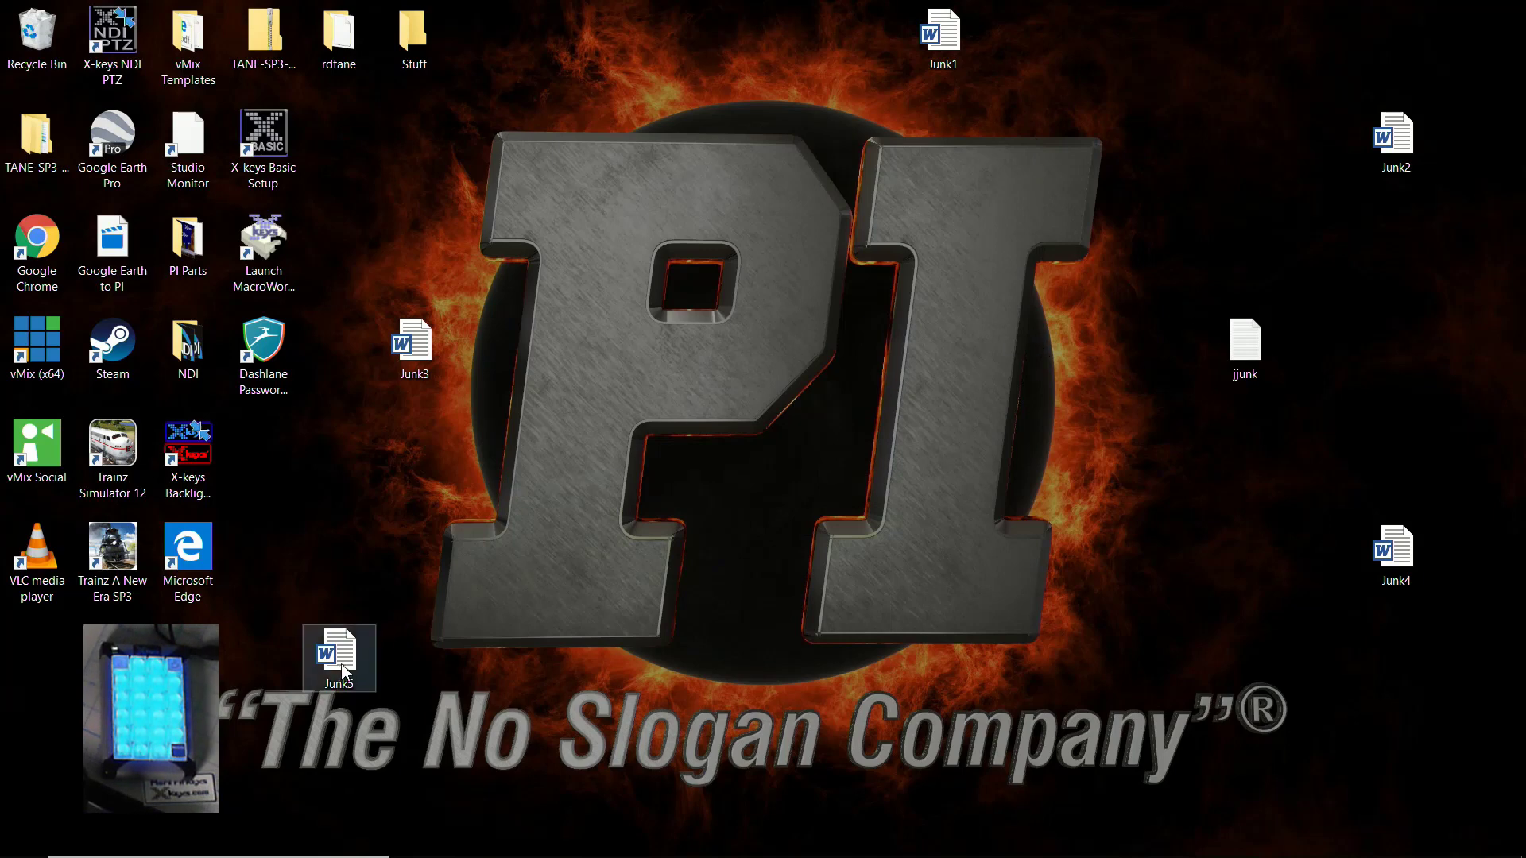
{"action": "left_click_drag", "start_coordinate": [363, 643], "coordinate": [411, 41]}
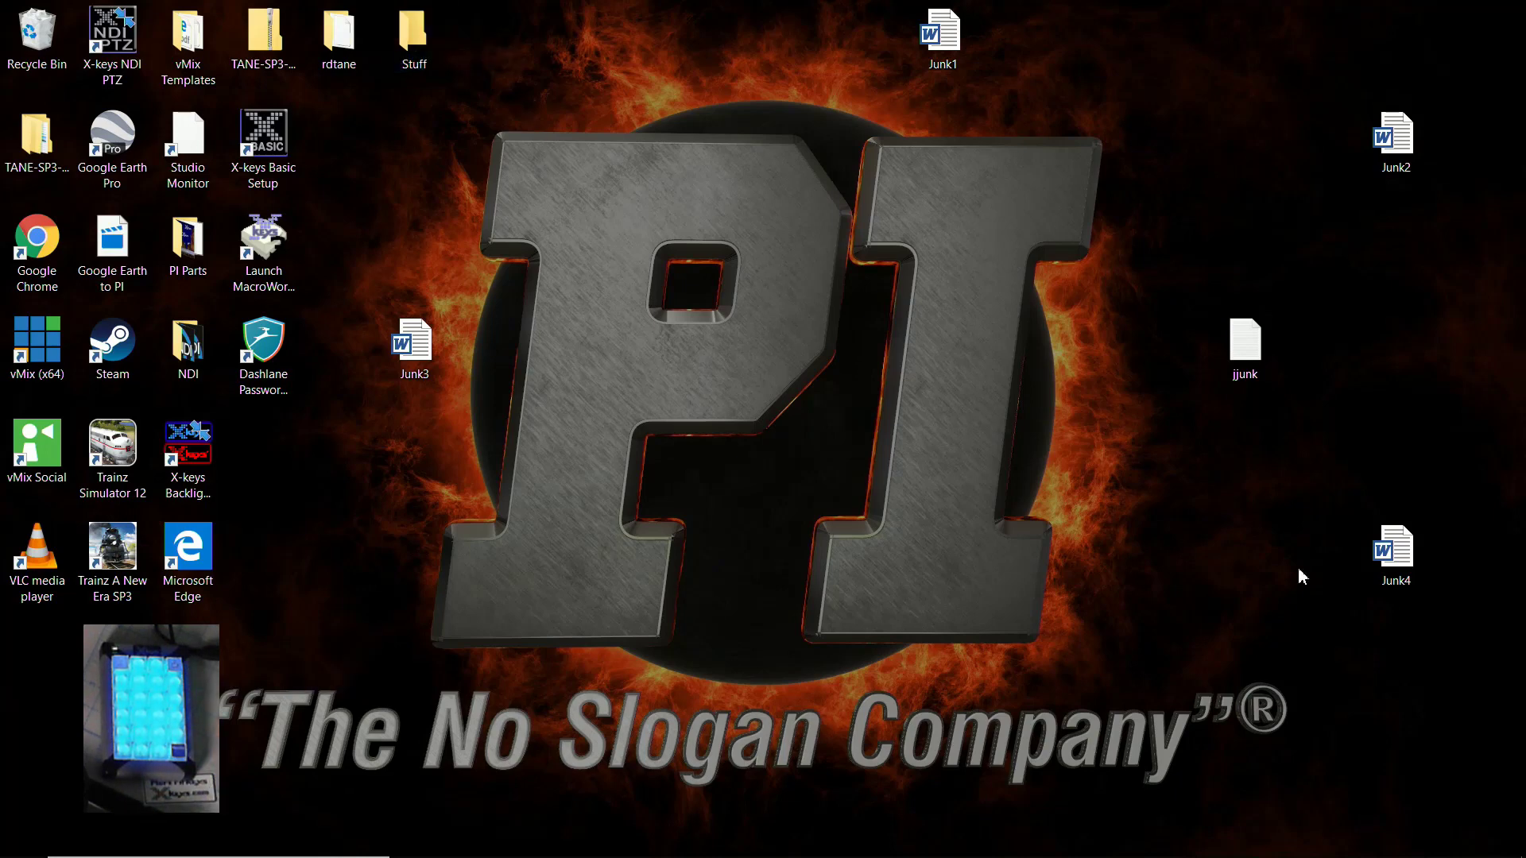
{"action": "left_click_drag", "start_coordinate": [1397, 558], "coordinate": [412, 41]}
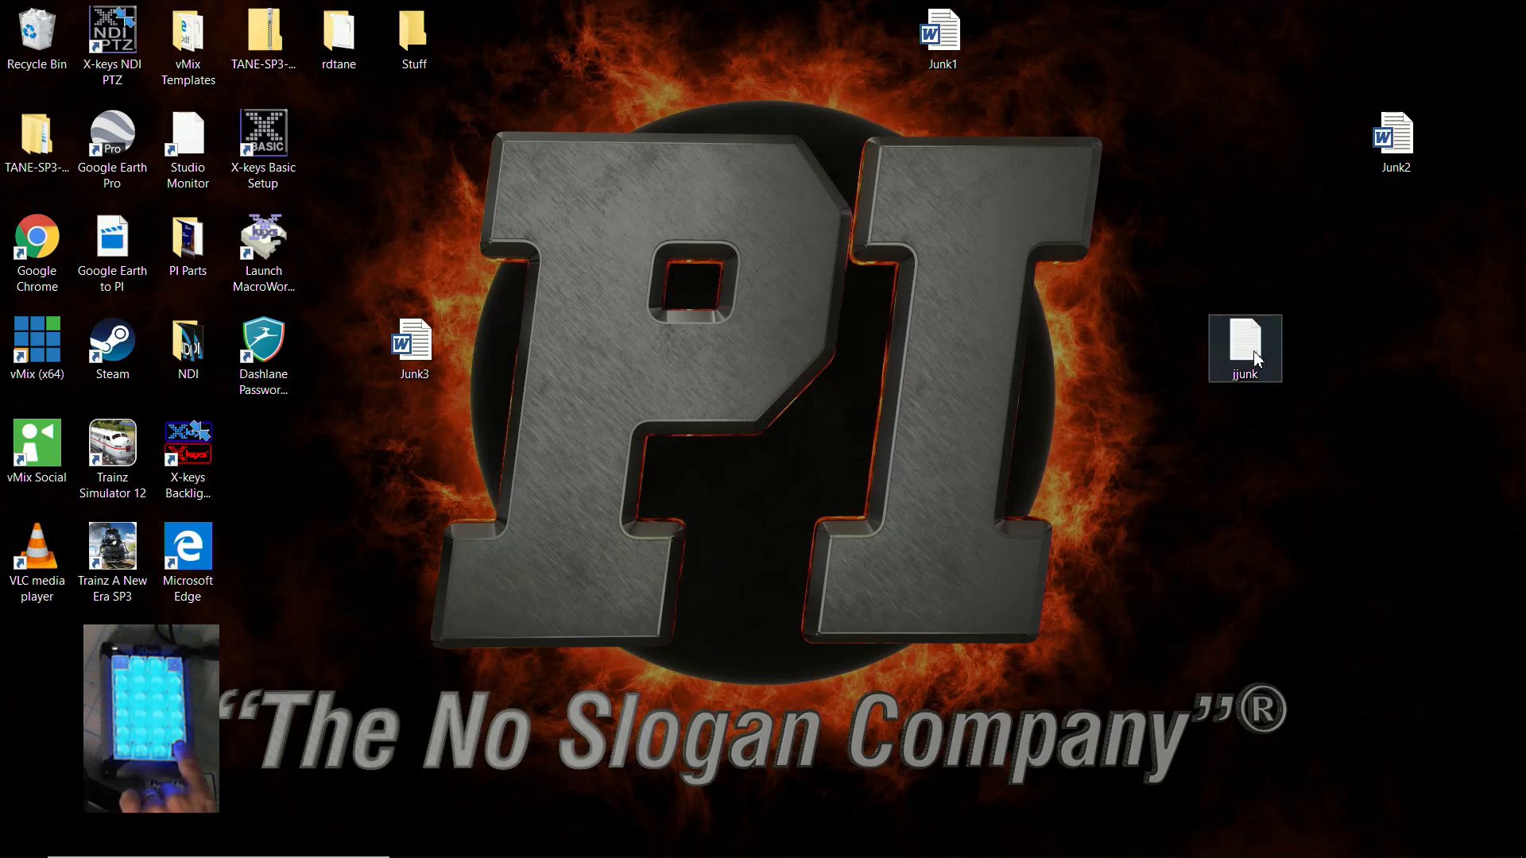
{"action": "mouse_move", "coordinate": [1246, 349]}
{"action": "left_click_drag", "start_coordinate": [1249, 357], "coordinate": [412, 42]}
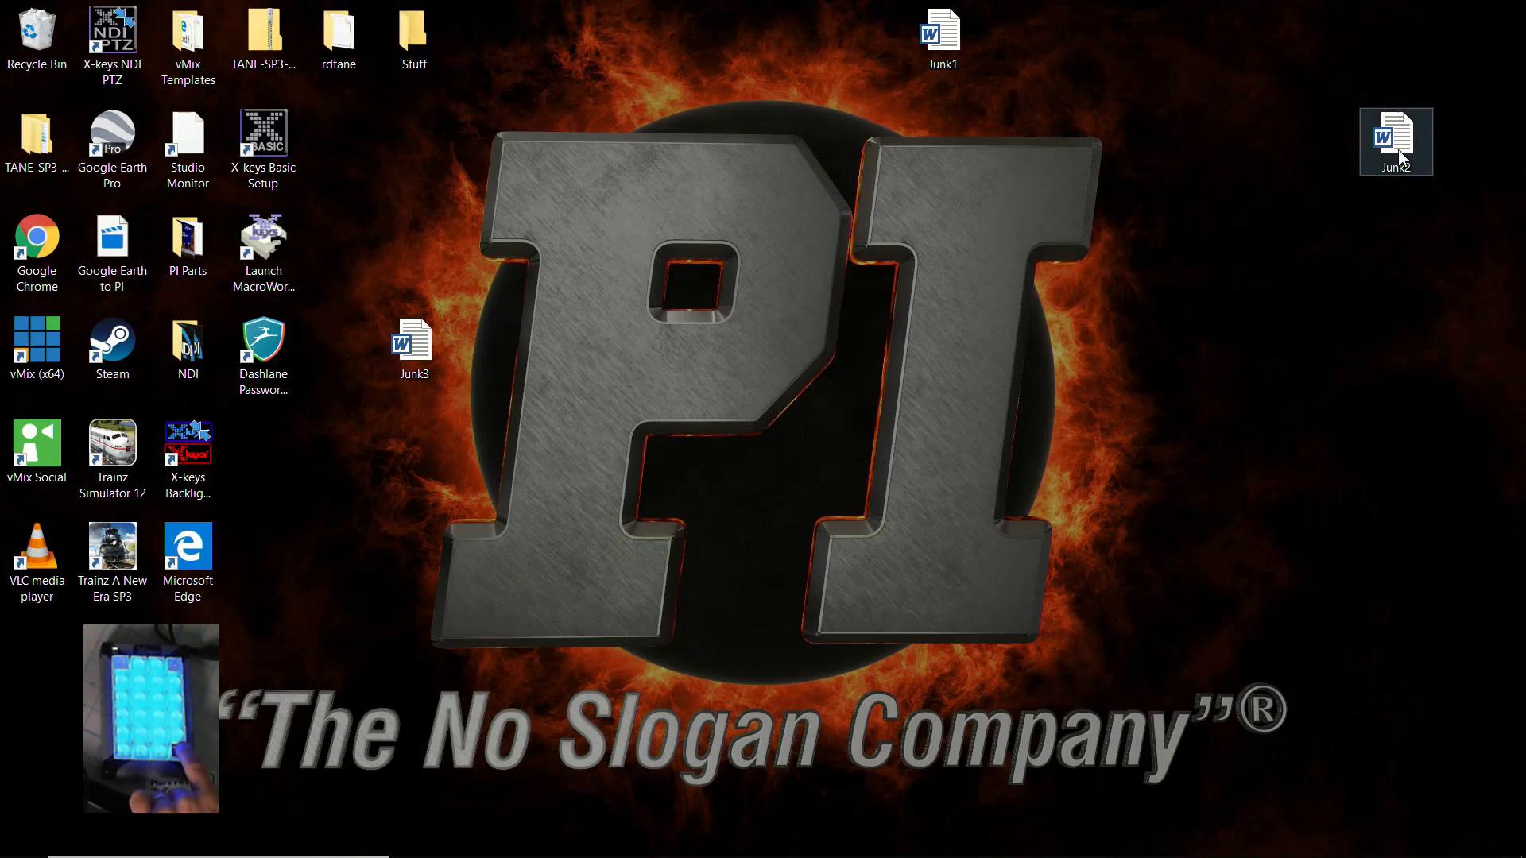
{"action": "left_click_drag", "start_coordinate": [1401, 157], "coordinate": [412, 36]}
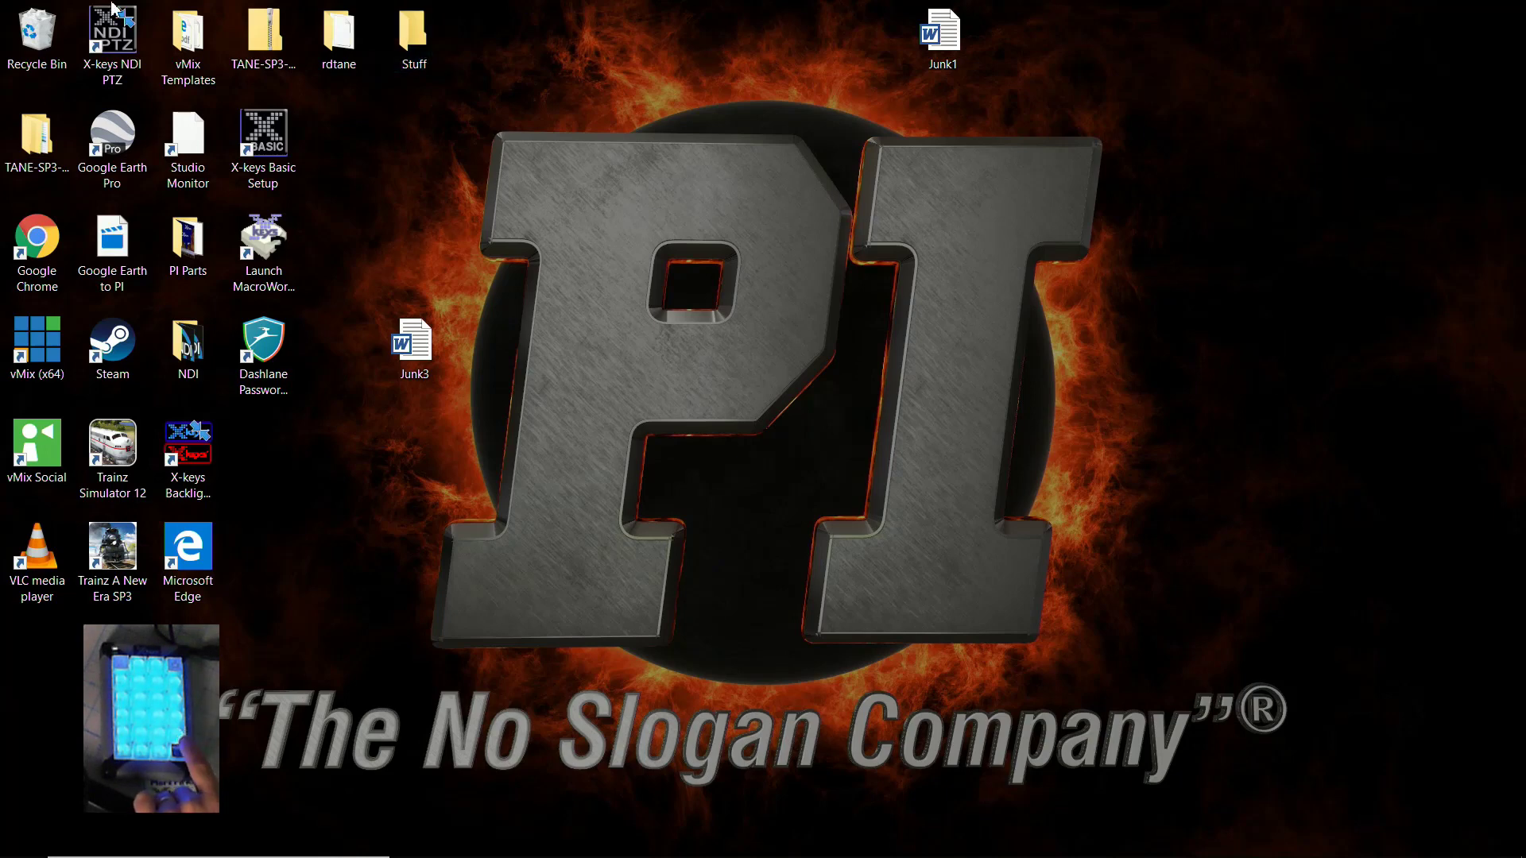
{"action": "left_click_drag", "start_coordinate": [942, 36], "coordinate": [412, 39]}
{"action": "left_click_drag", "start_coordinate": [409, 352], "coordinate": [409, 42]}
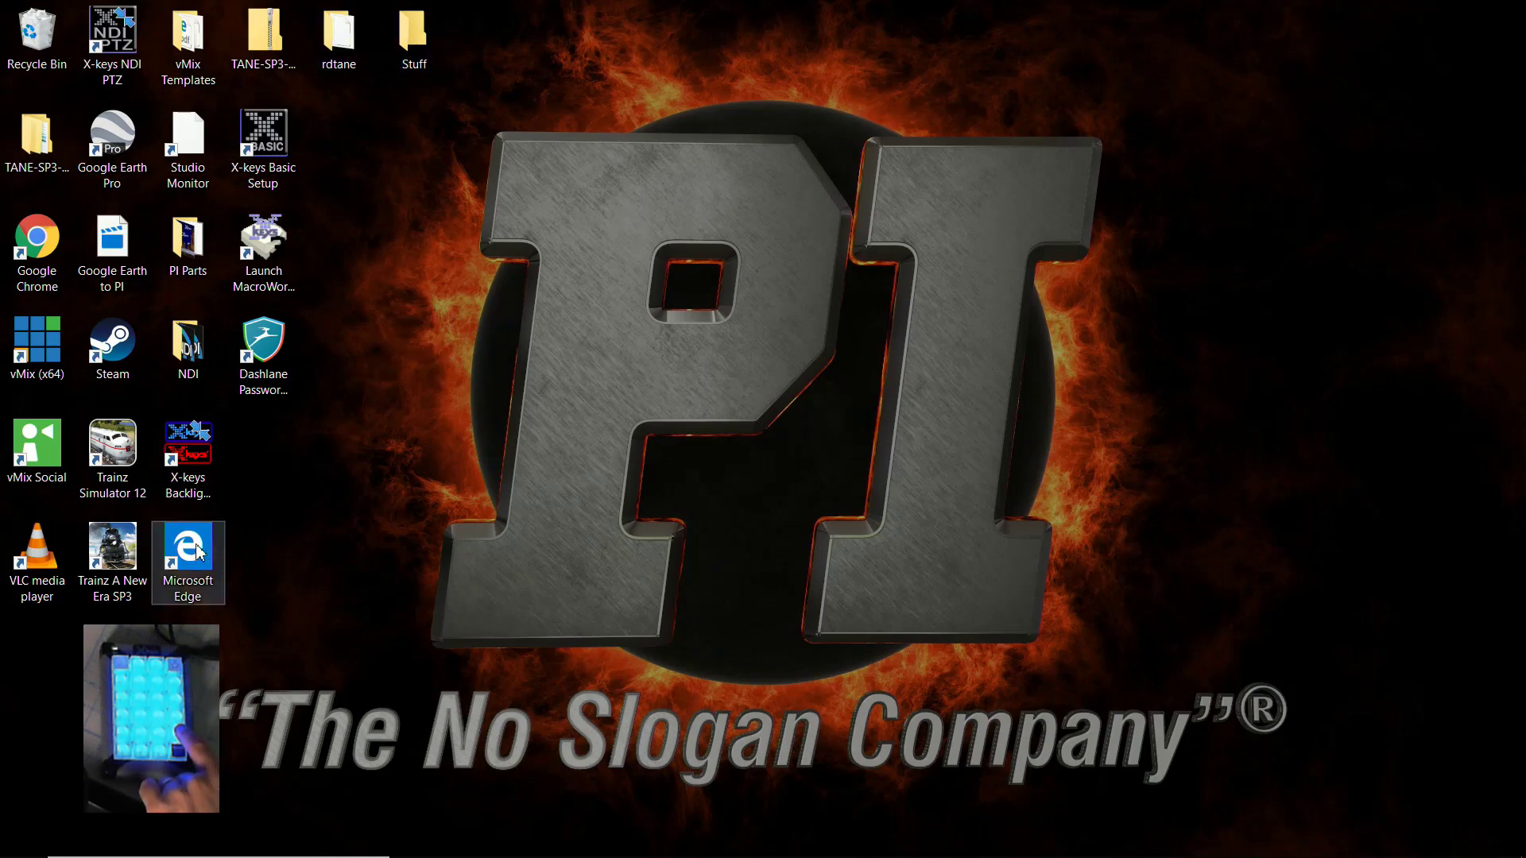
Step: Drag the Microsoft Edge shortcut from the left column to near the desktop centre
{"action": "left_click_drag", "start_coordinate": [197, 551], "coordinate": [629, 448]}
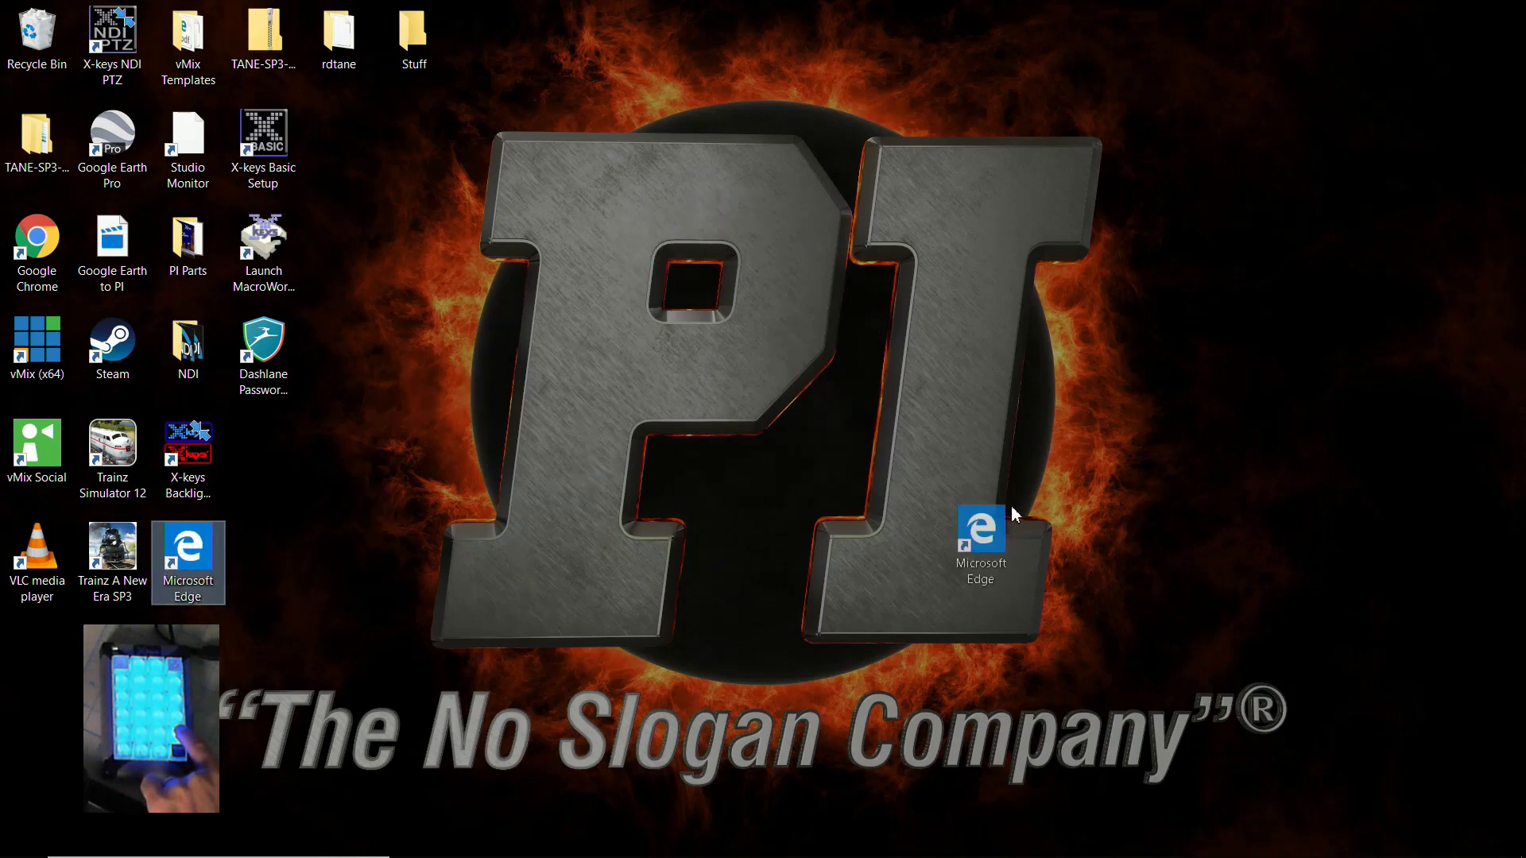
{"action": "mouse_move", "coordinate": [629, 449]}
{"action": "left_mouse_down"}
{"action": "mouse_move", "coordinate": [425, 399]}
{"action": "mouse_move", "coordinate": [613, 339]}
{"action": "left_mouse_up"}
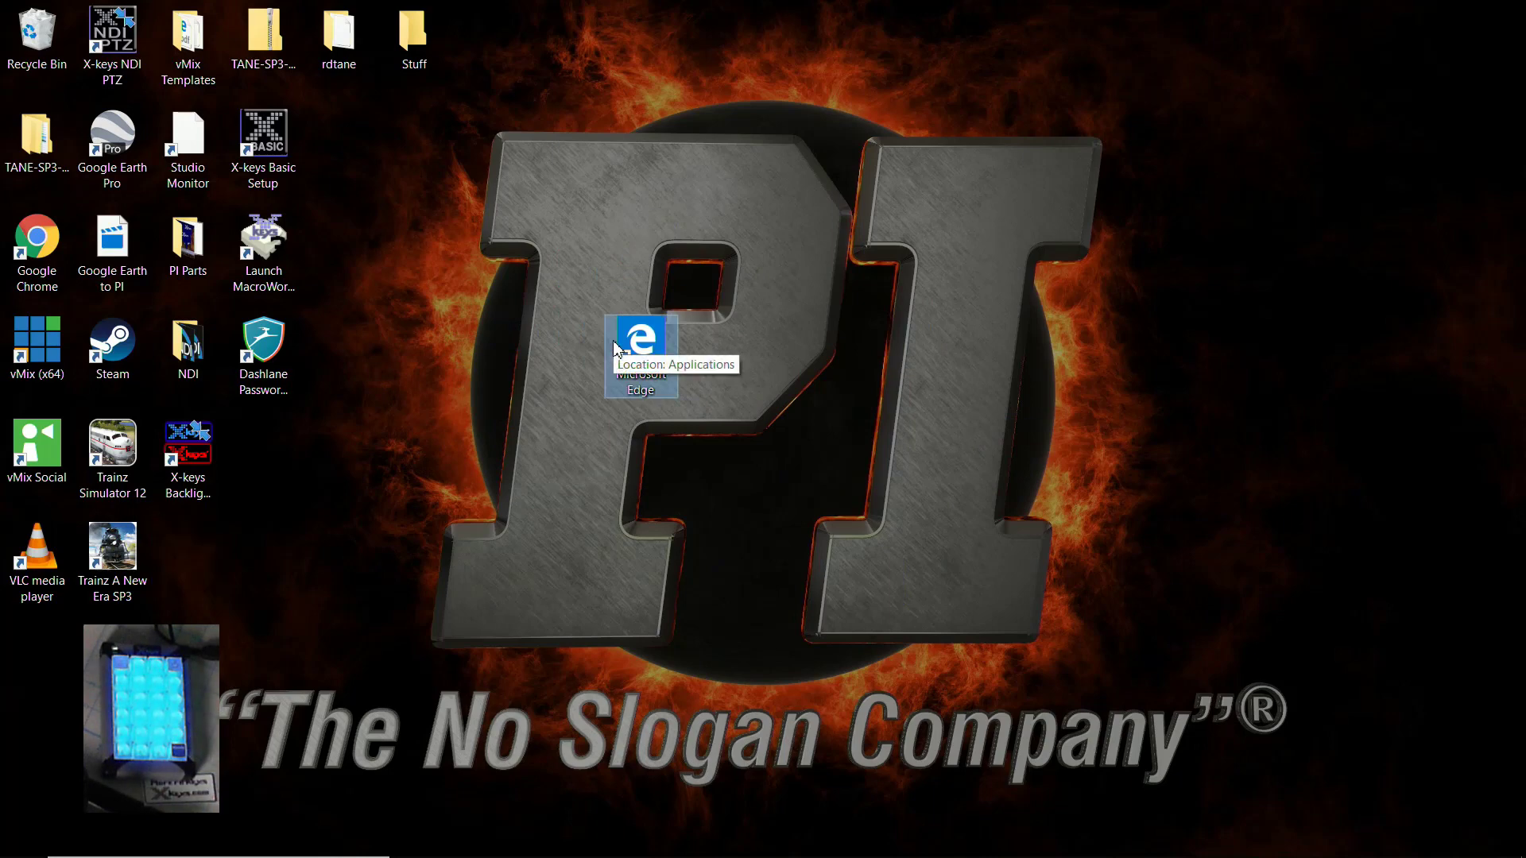